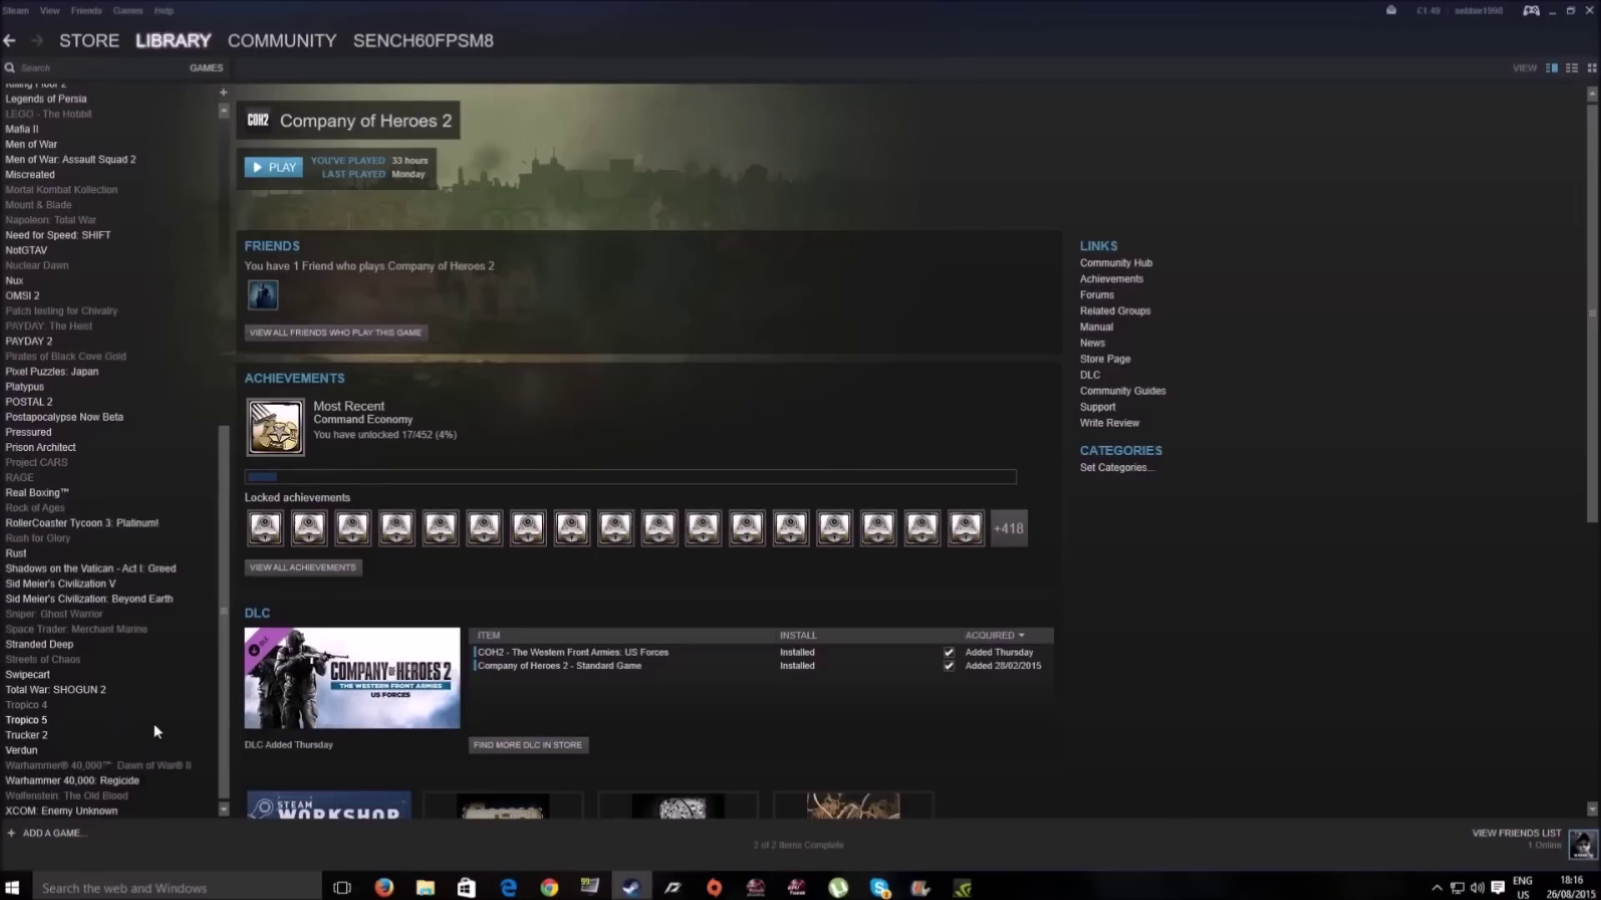
- Launch Rust from the game library to bring up its configuration window
{"action": "left_click", "coordinate": [16, 555]}
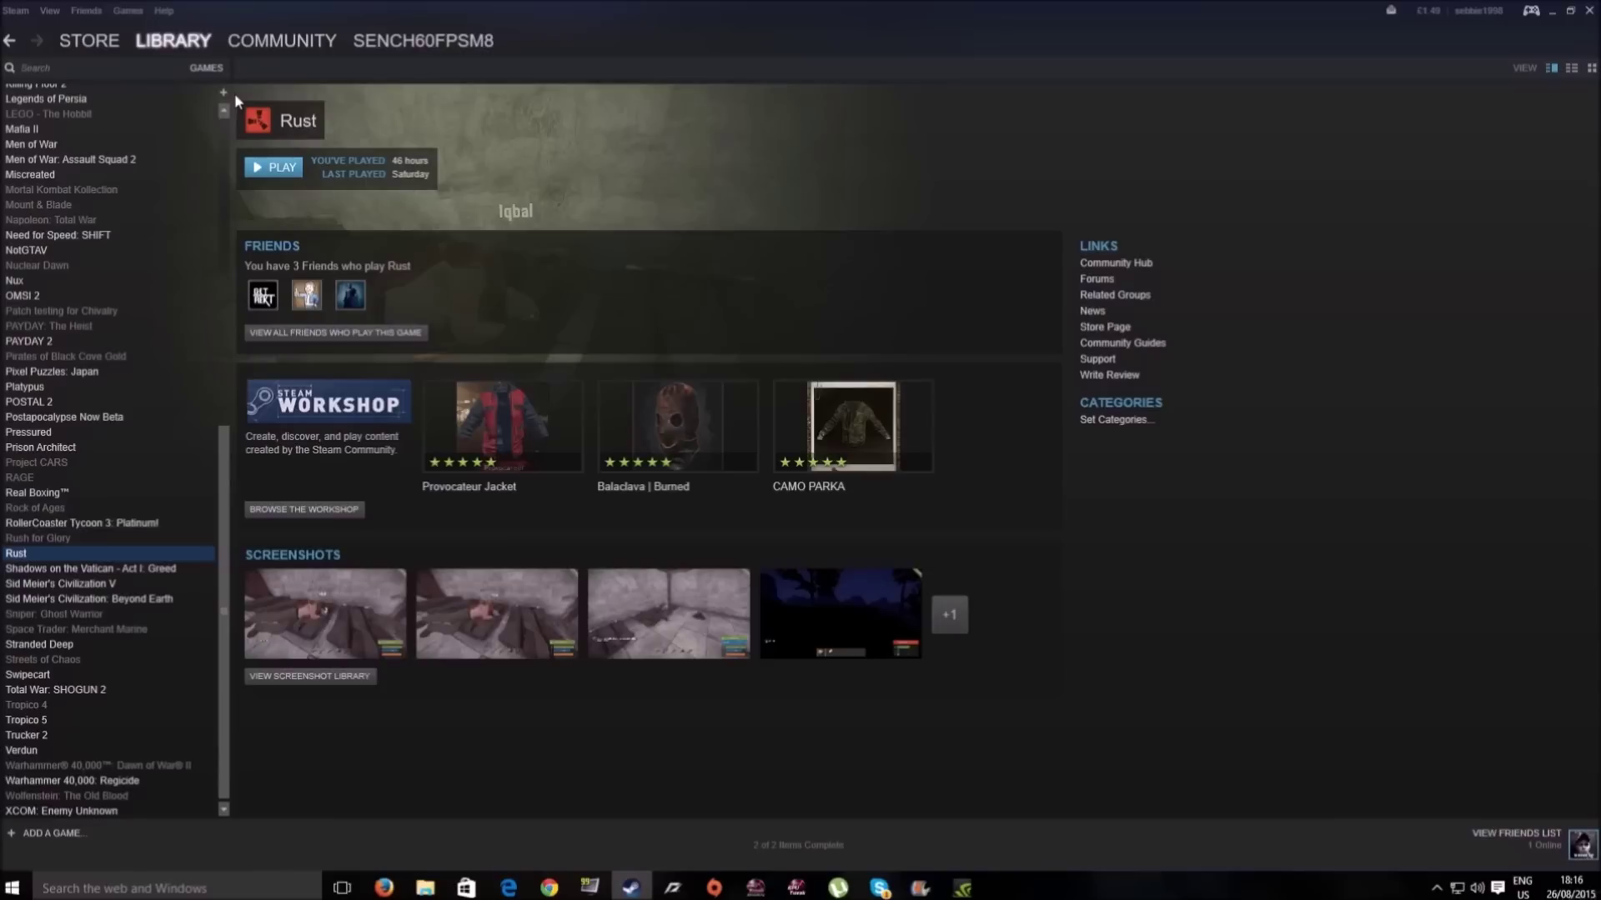
{"action": "left_click", "coordinate": [276, 168]}
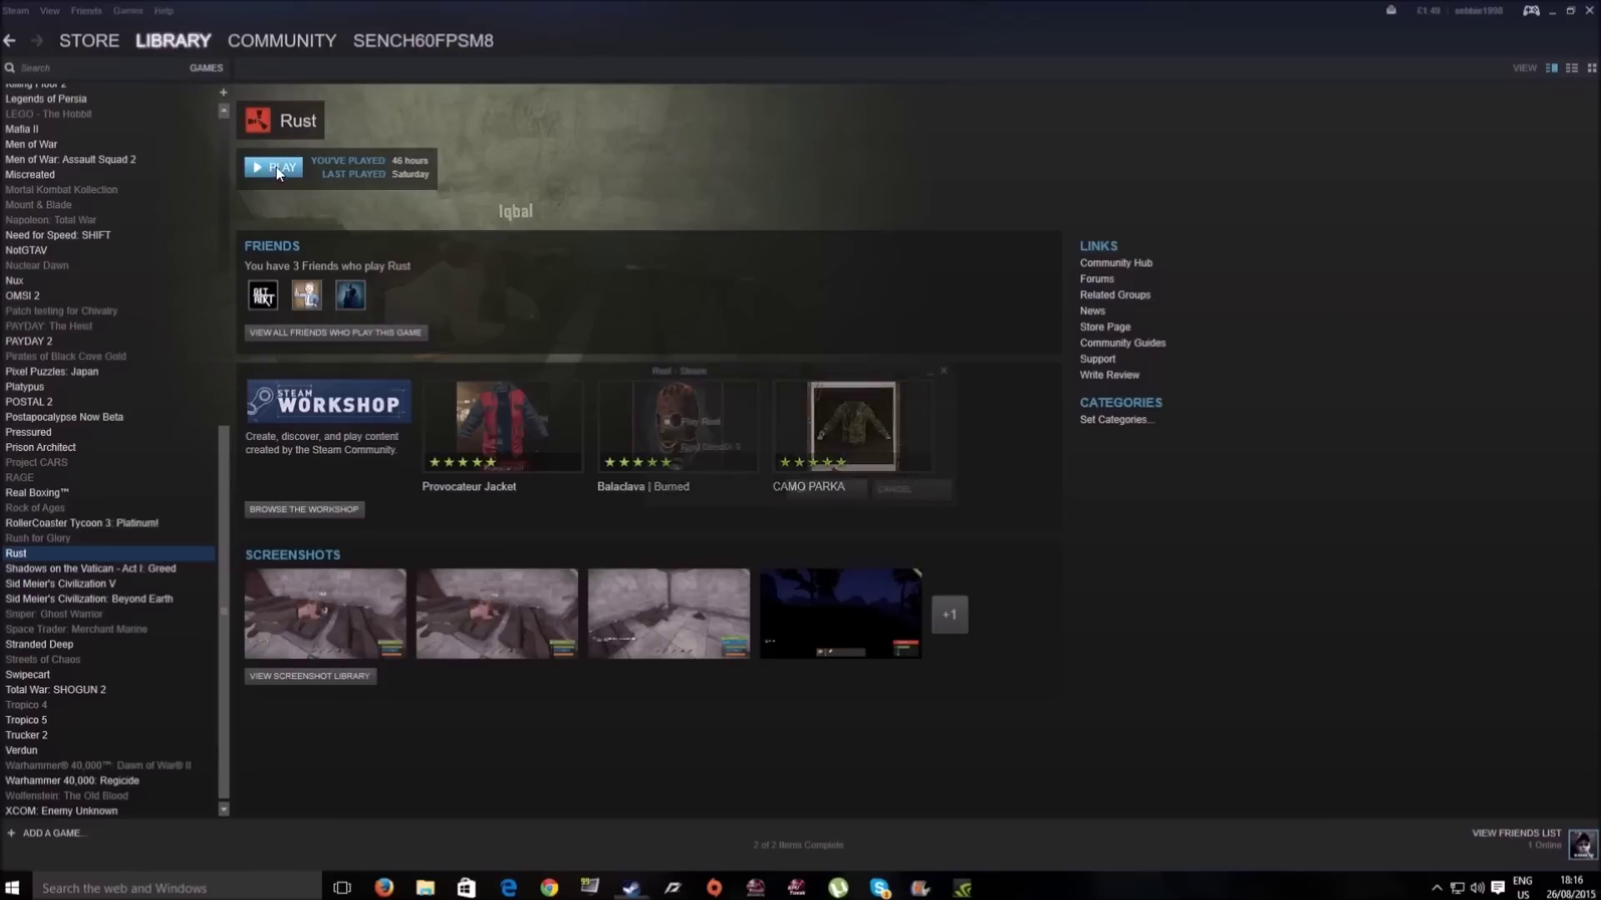
{"action": "left_click", "coordinate": [843, 492]}
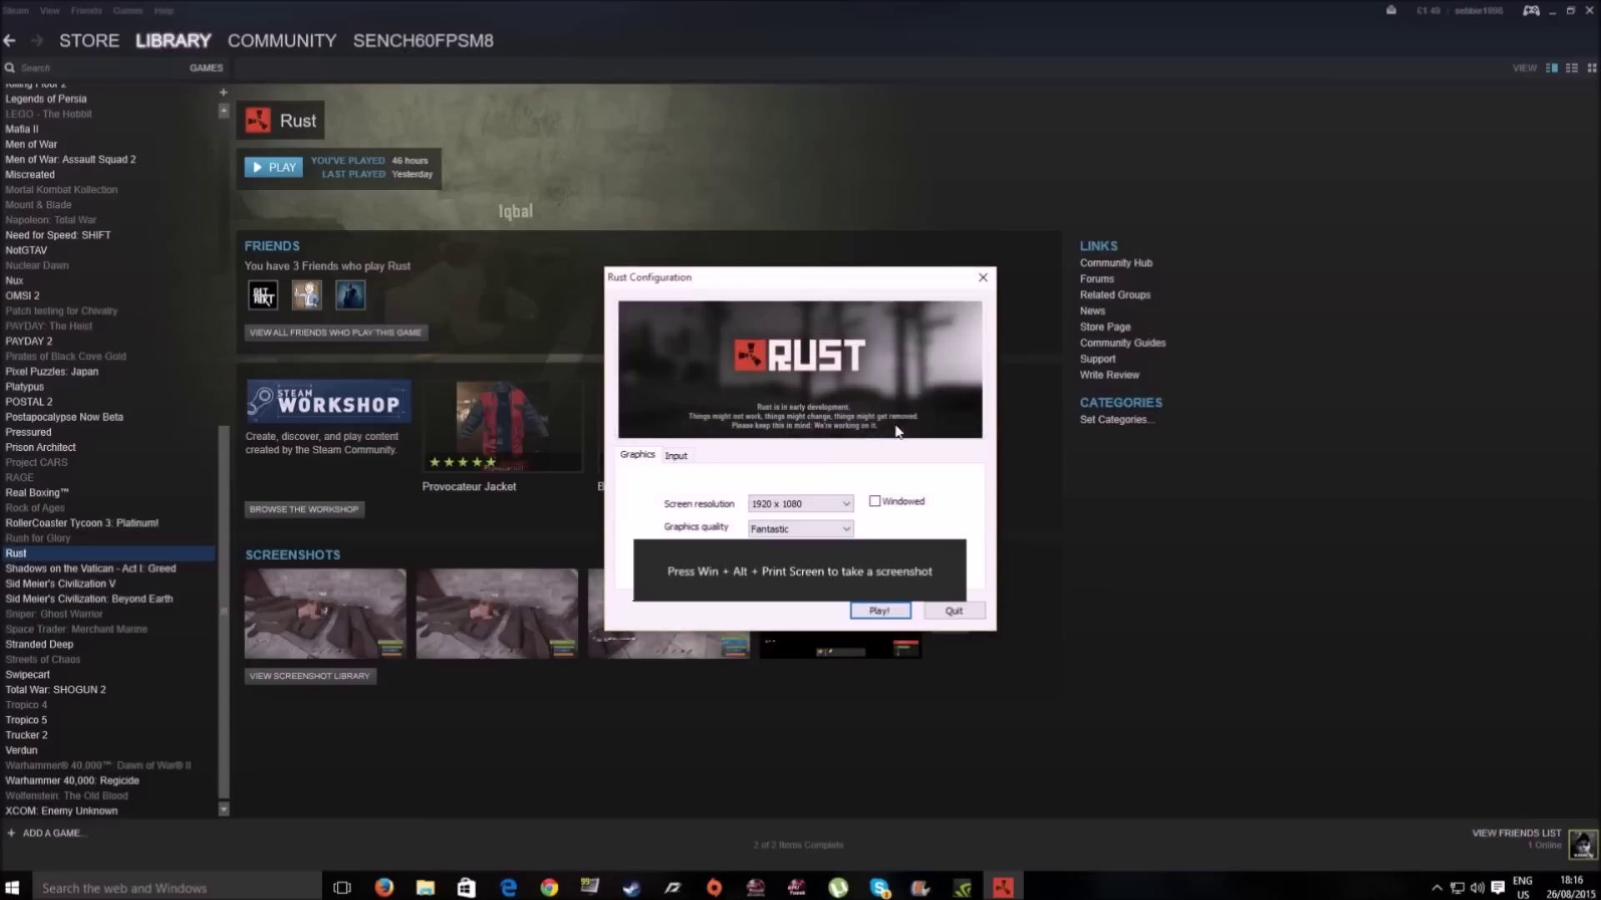
{"action": "left_click", "coordinate": [956, 551]}
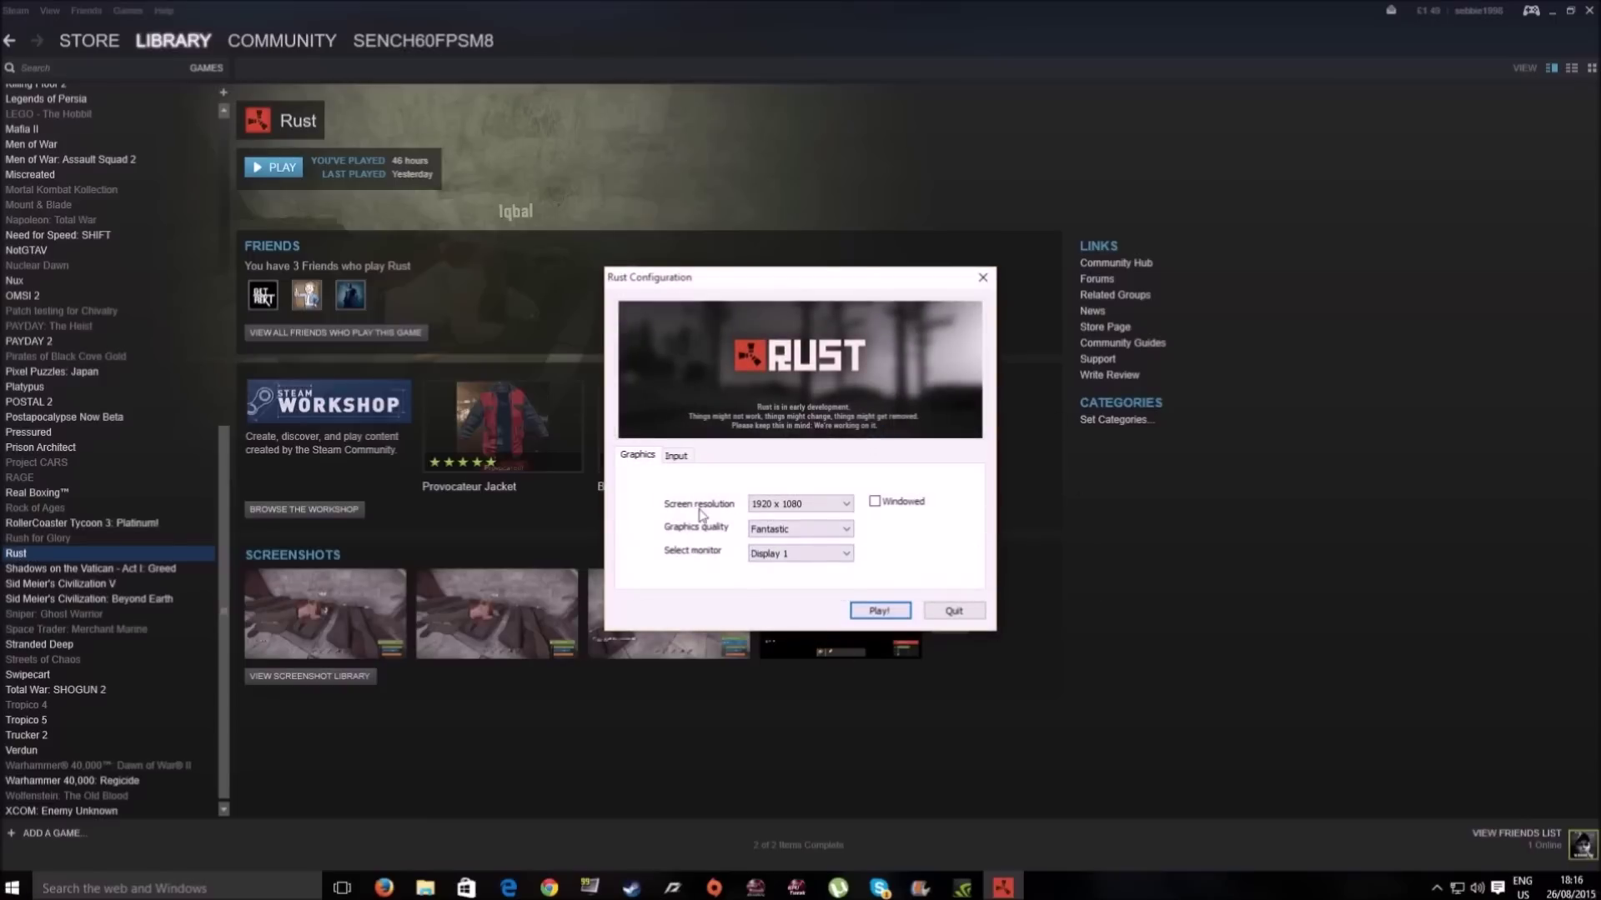
- Configure Rust to run at 1280 x 768 with Simple graphics quality and start the game
{"action": "left_click", "coordinate": [789, 509]}
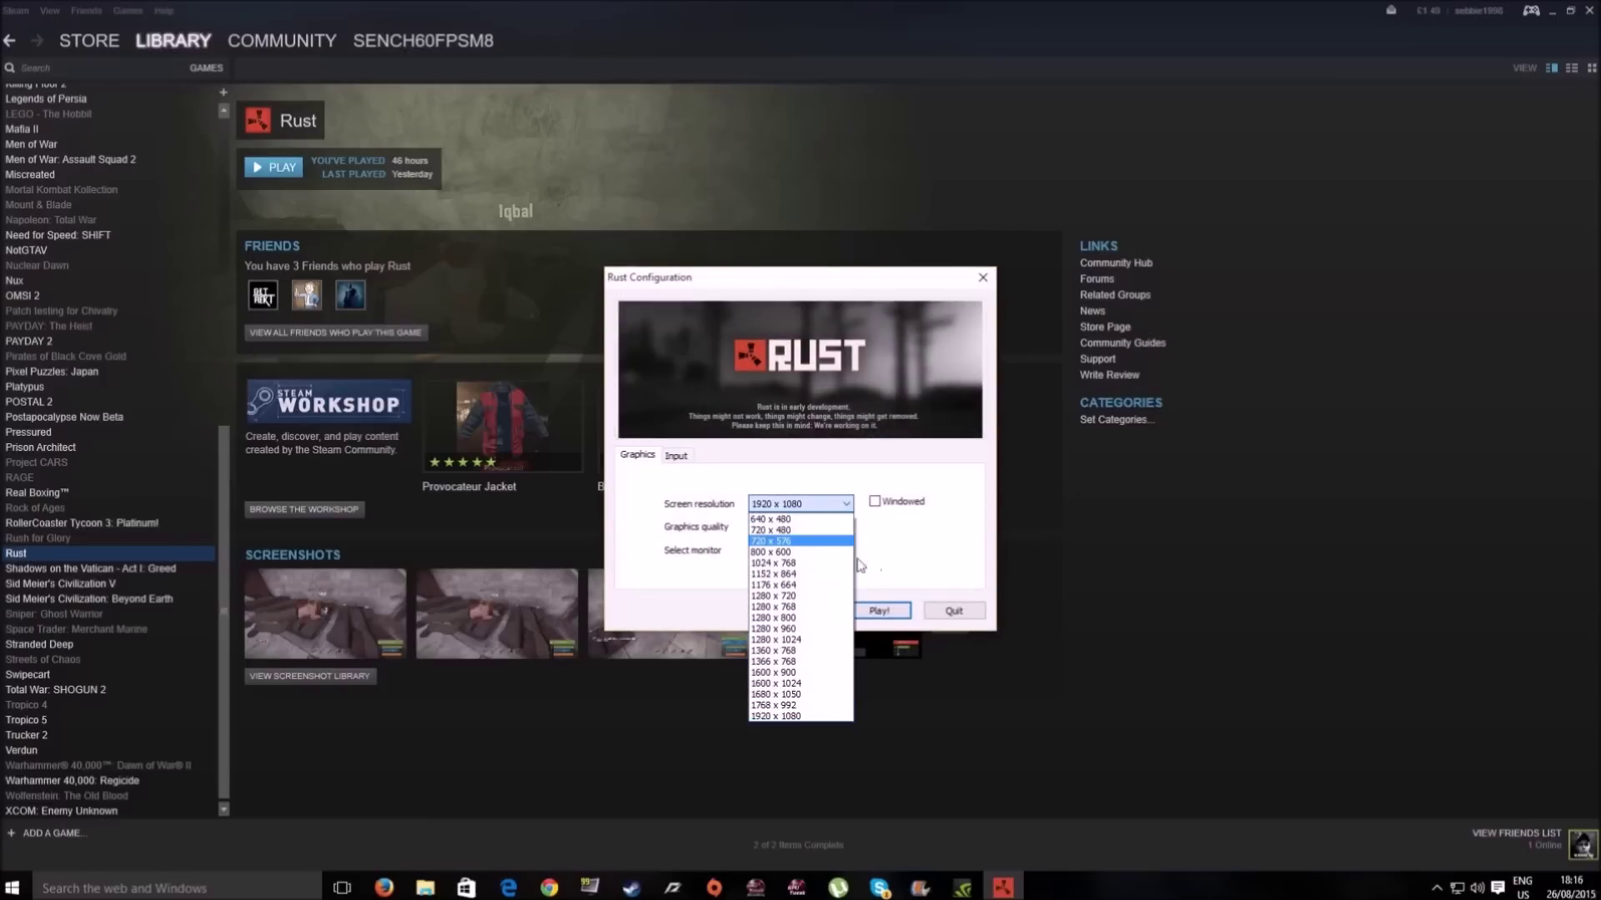
{"action": "left_click", "coordinate": [815, 607]}
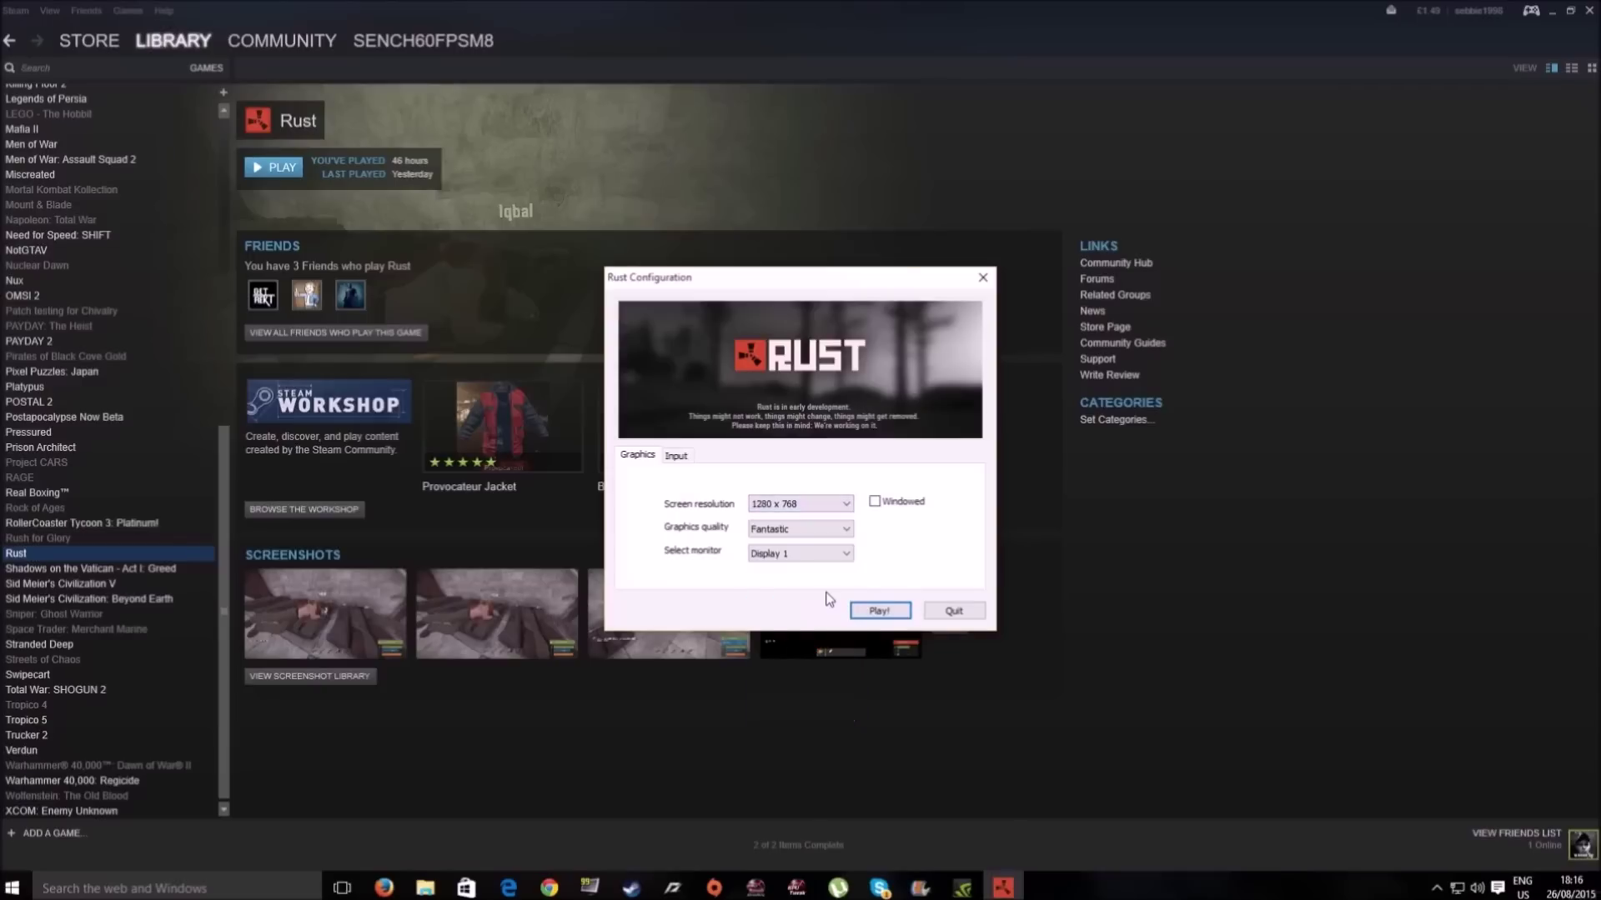
{"action": "left_click", "coordinate": [822, 535]}
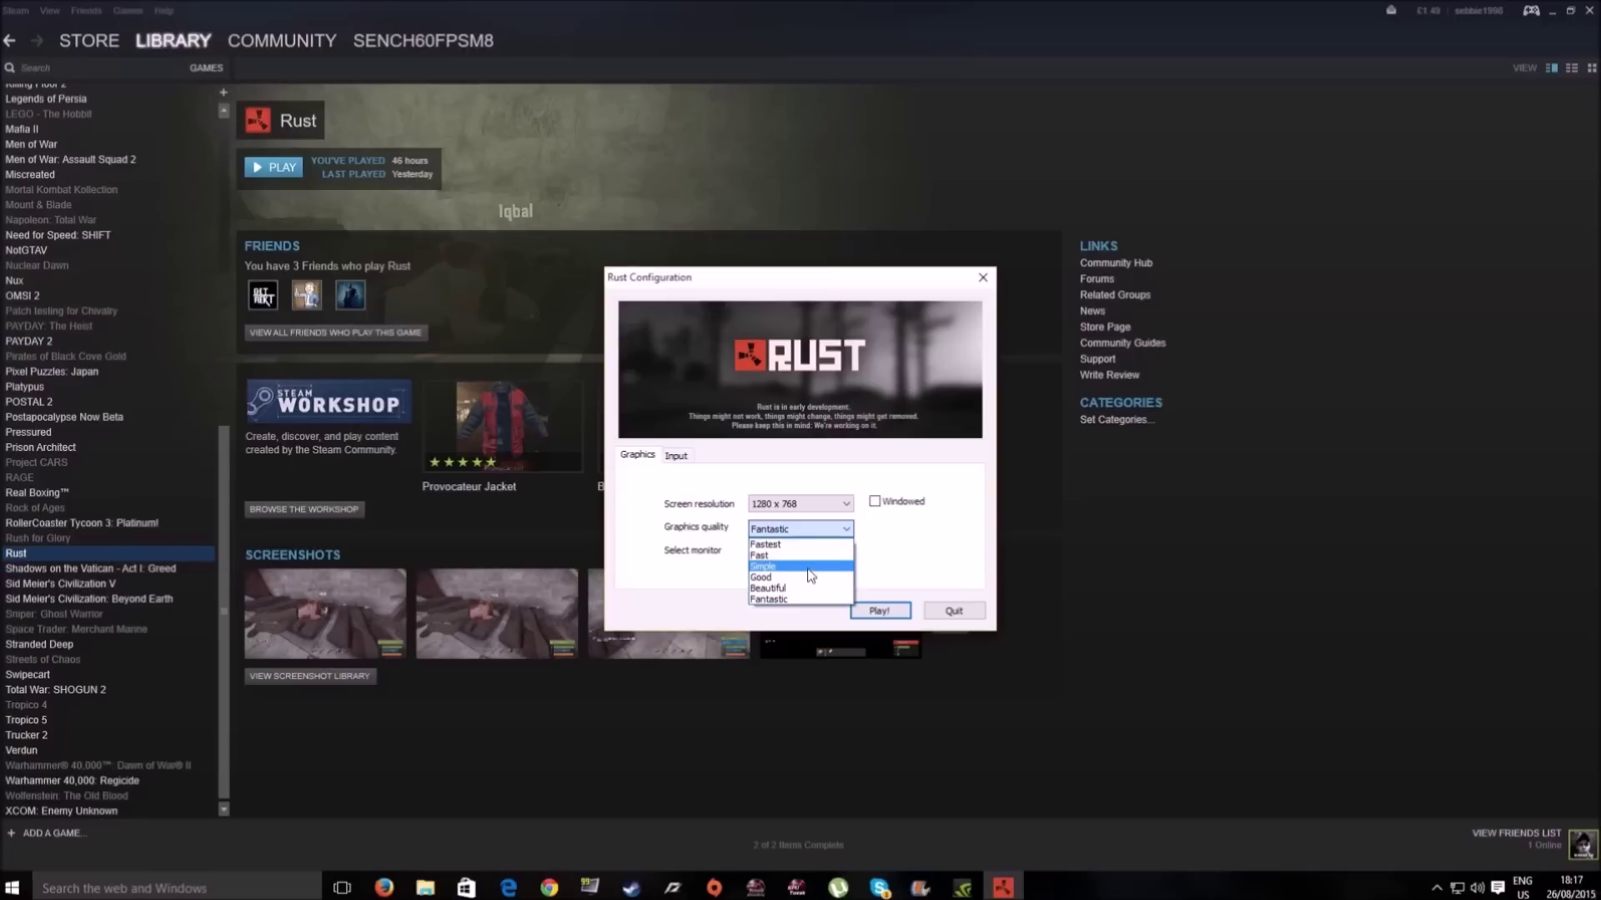
{"action": "left_click", "coordinate": [809, 577]}
{"action": "left_click", "coordinate": [803, 537]}
{"action": "left_click", "coordinate": [802, 567]}
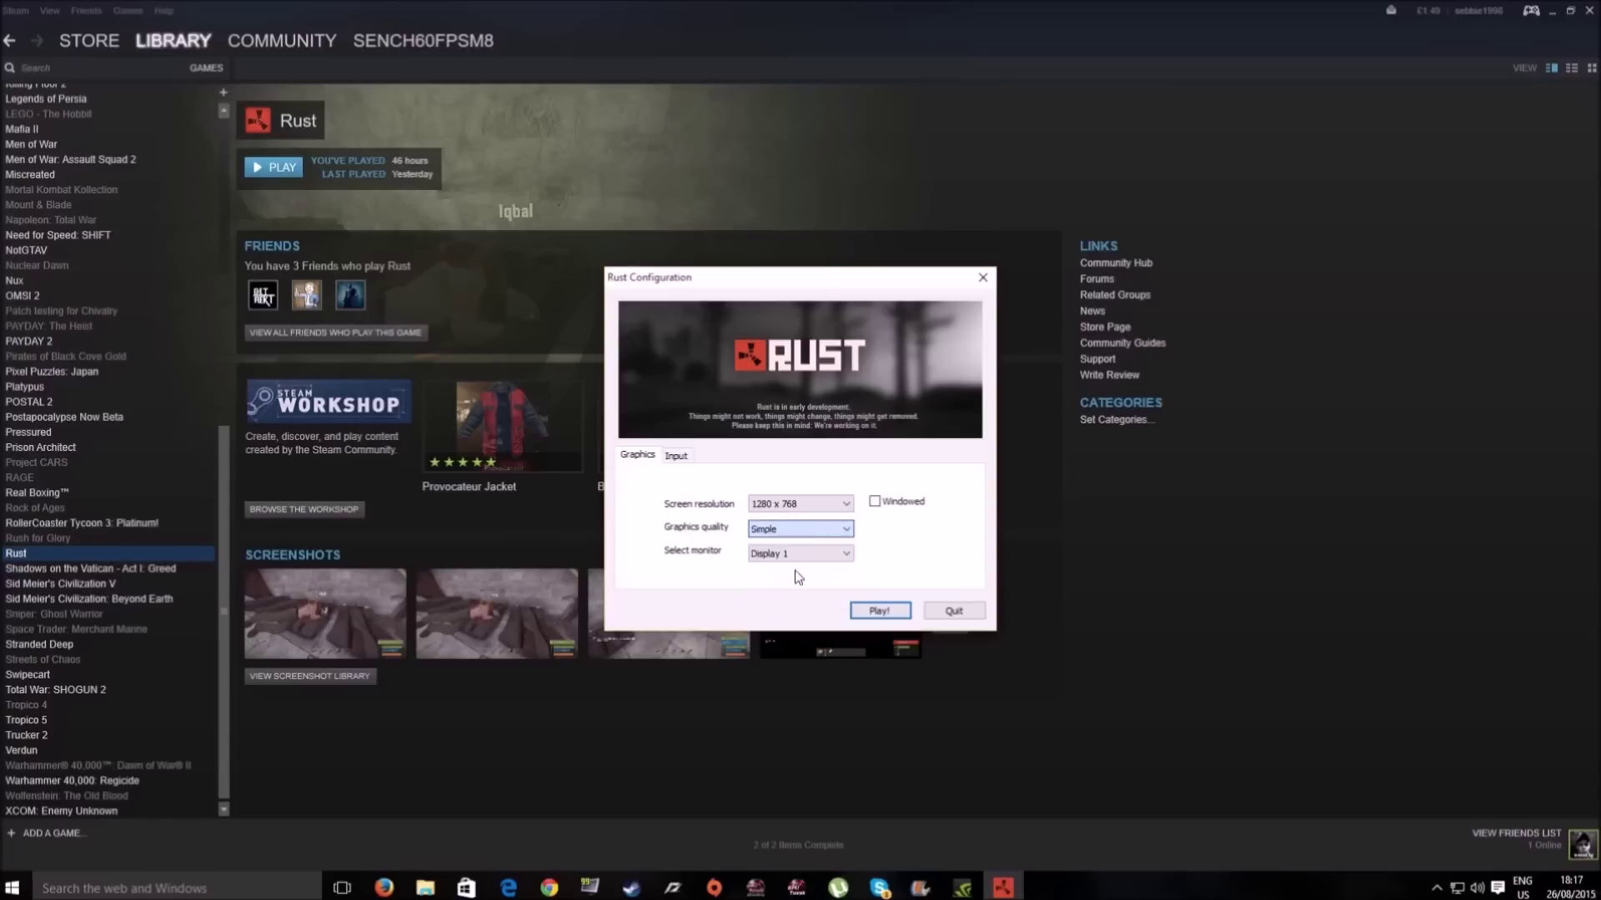
{"action": "left_click", "coordinate": [877, 611]}
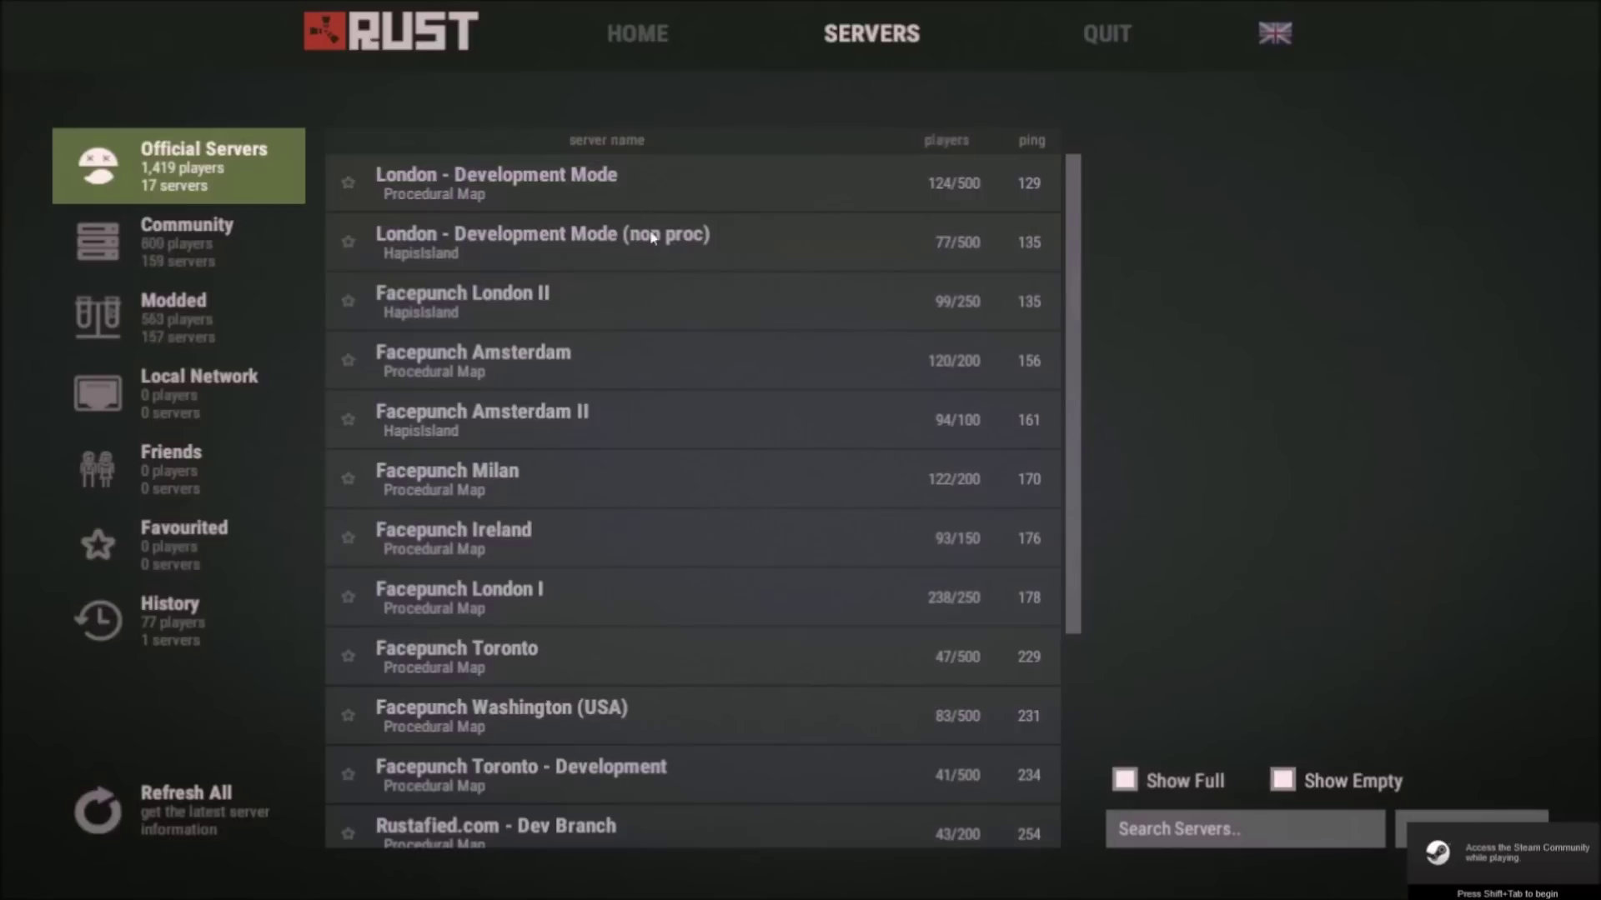
- Join a London - Development Mode server from the official servers list
{"action": "left_click", "coordinate": [642, 204]}
{"action": "left_click", "coordinate": [1376, 341]}
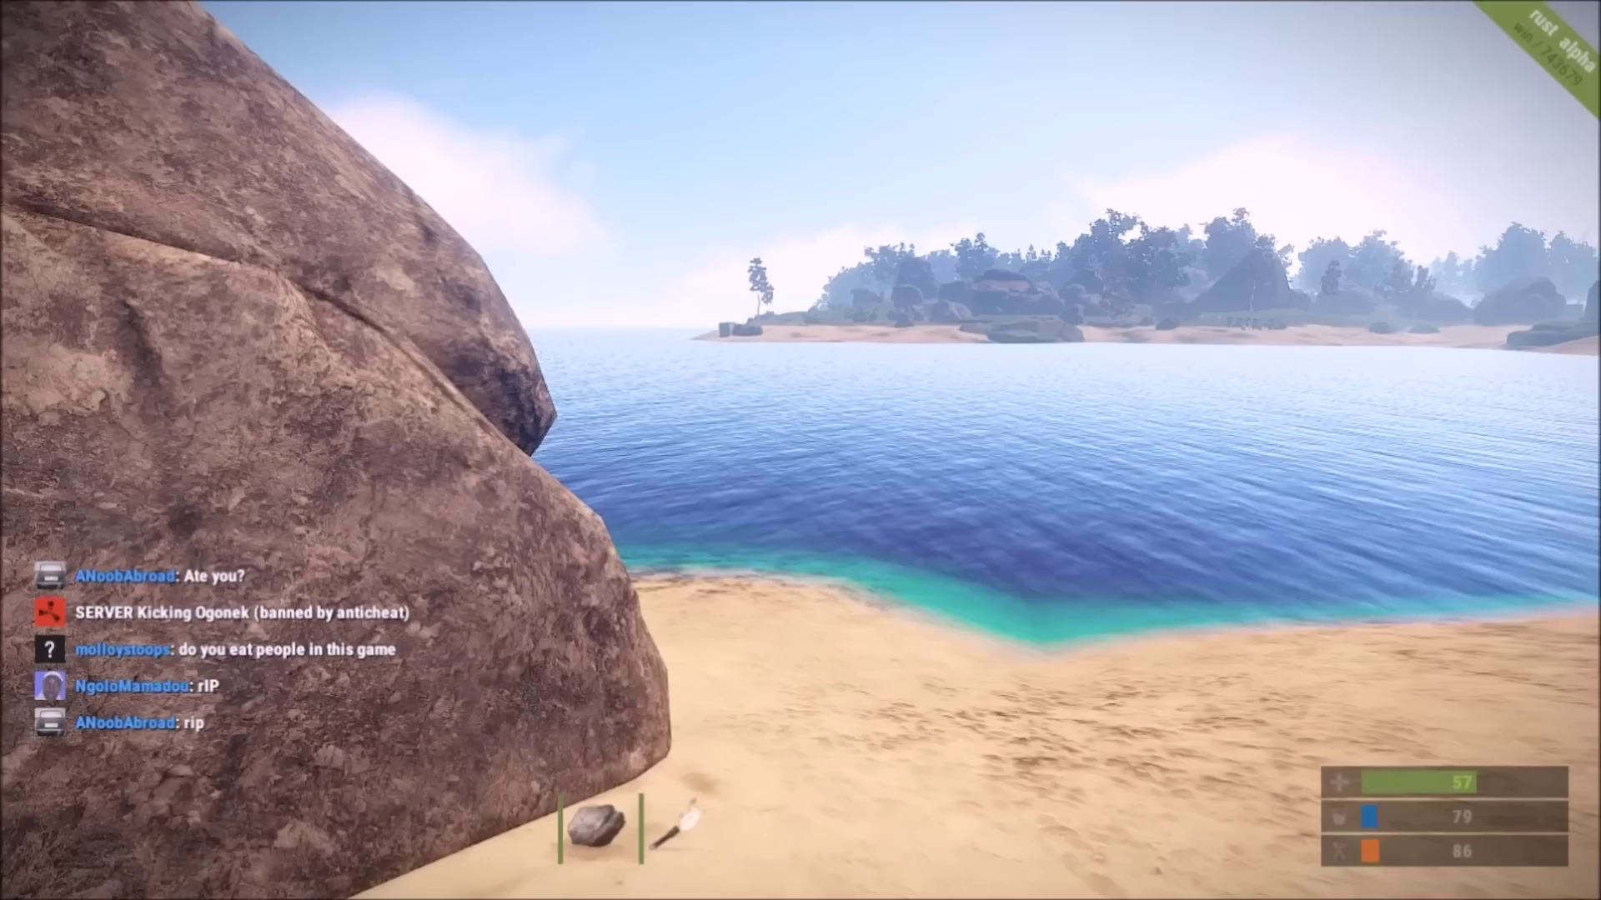
- Run from the shore over the grassy slope to the open beach and bring up the in-game graphics settings
{"action": "key", "text": "w"}
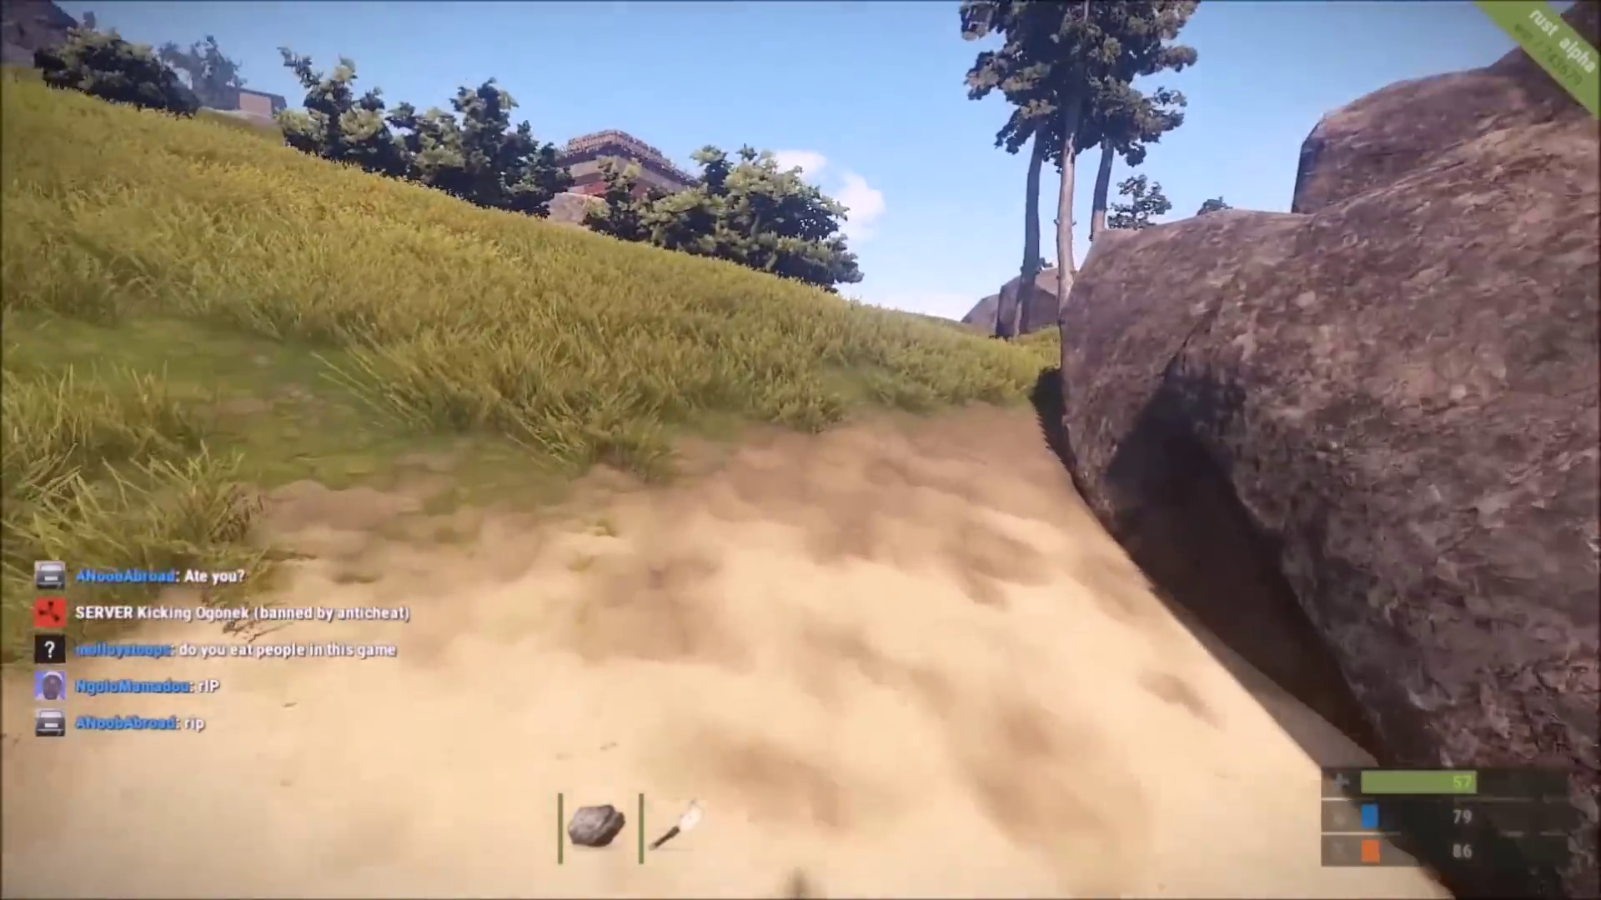
{"action": "key", "text": "w"}
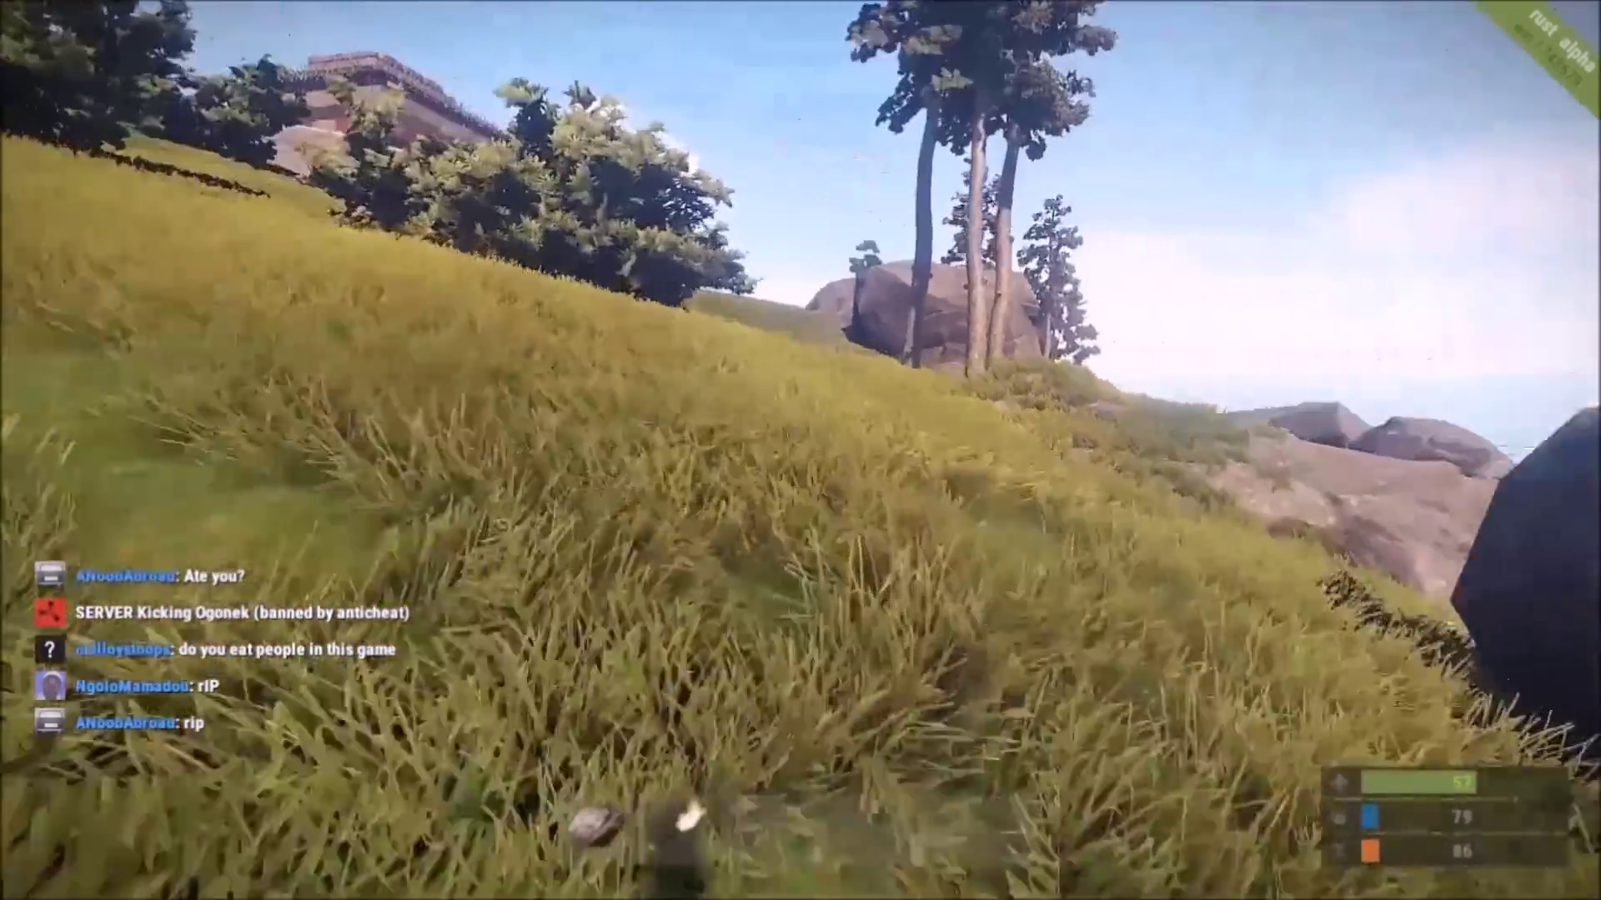
{"action": "key", "text": "w"}
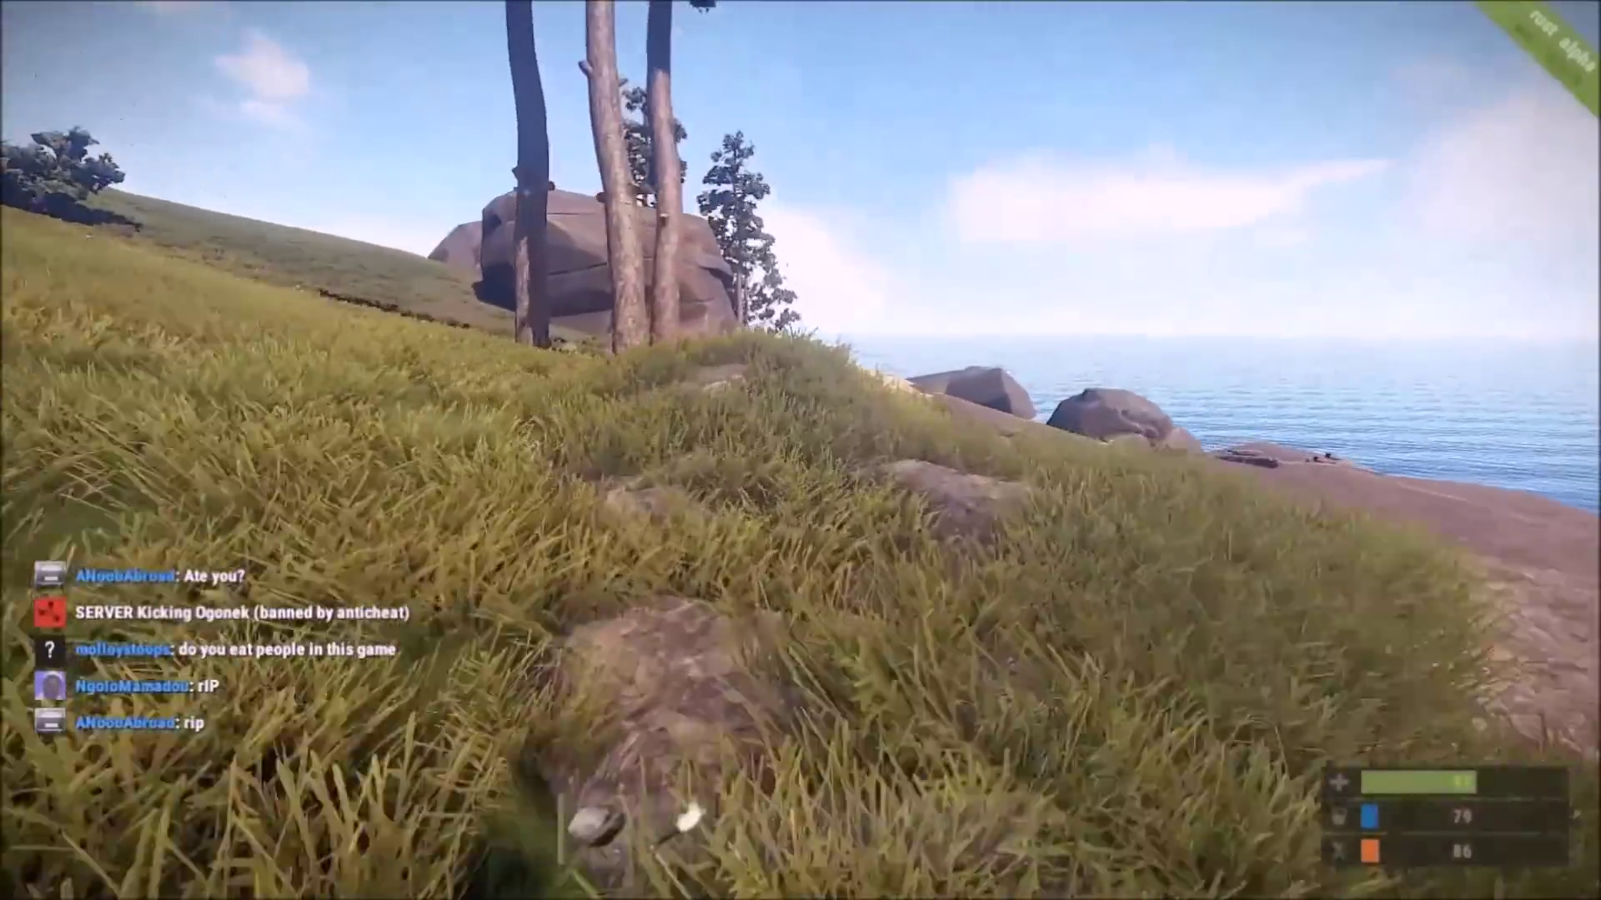
{"action": "key", "text": "w"}
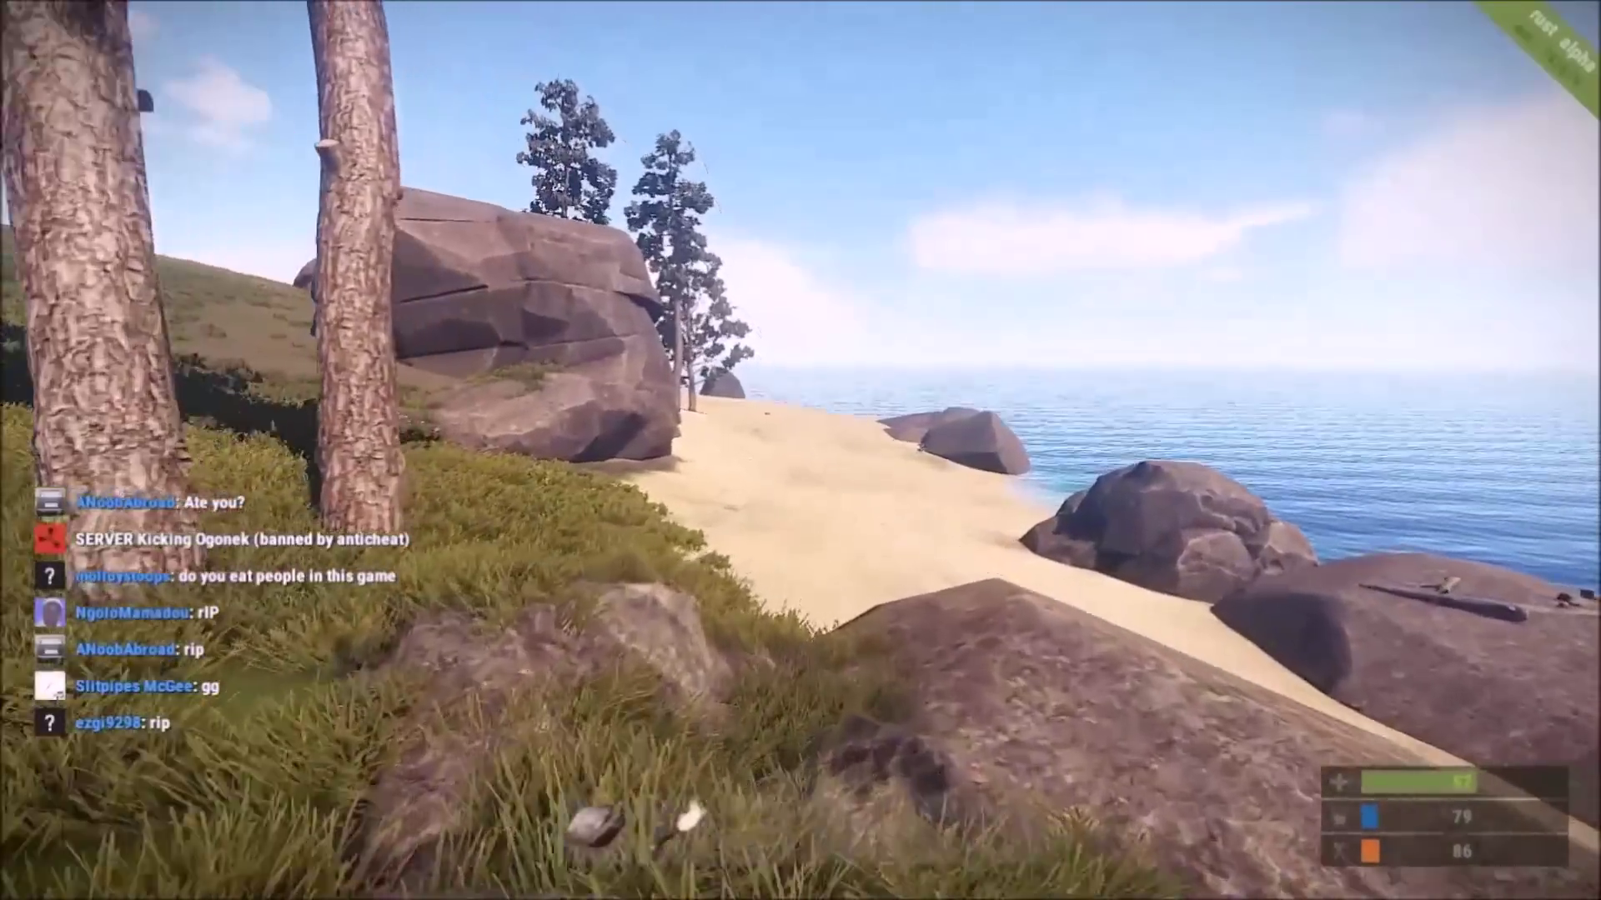
{"action": "key", "text": "w"}
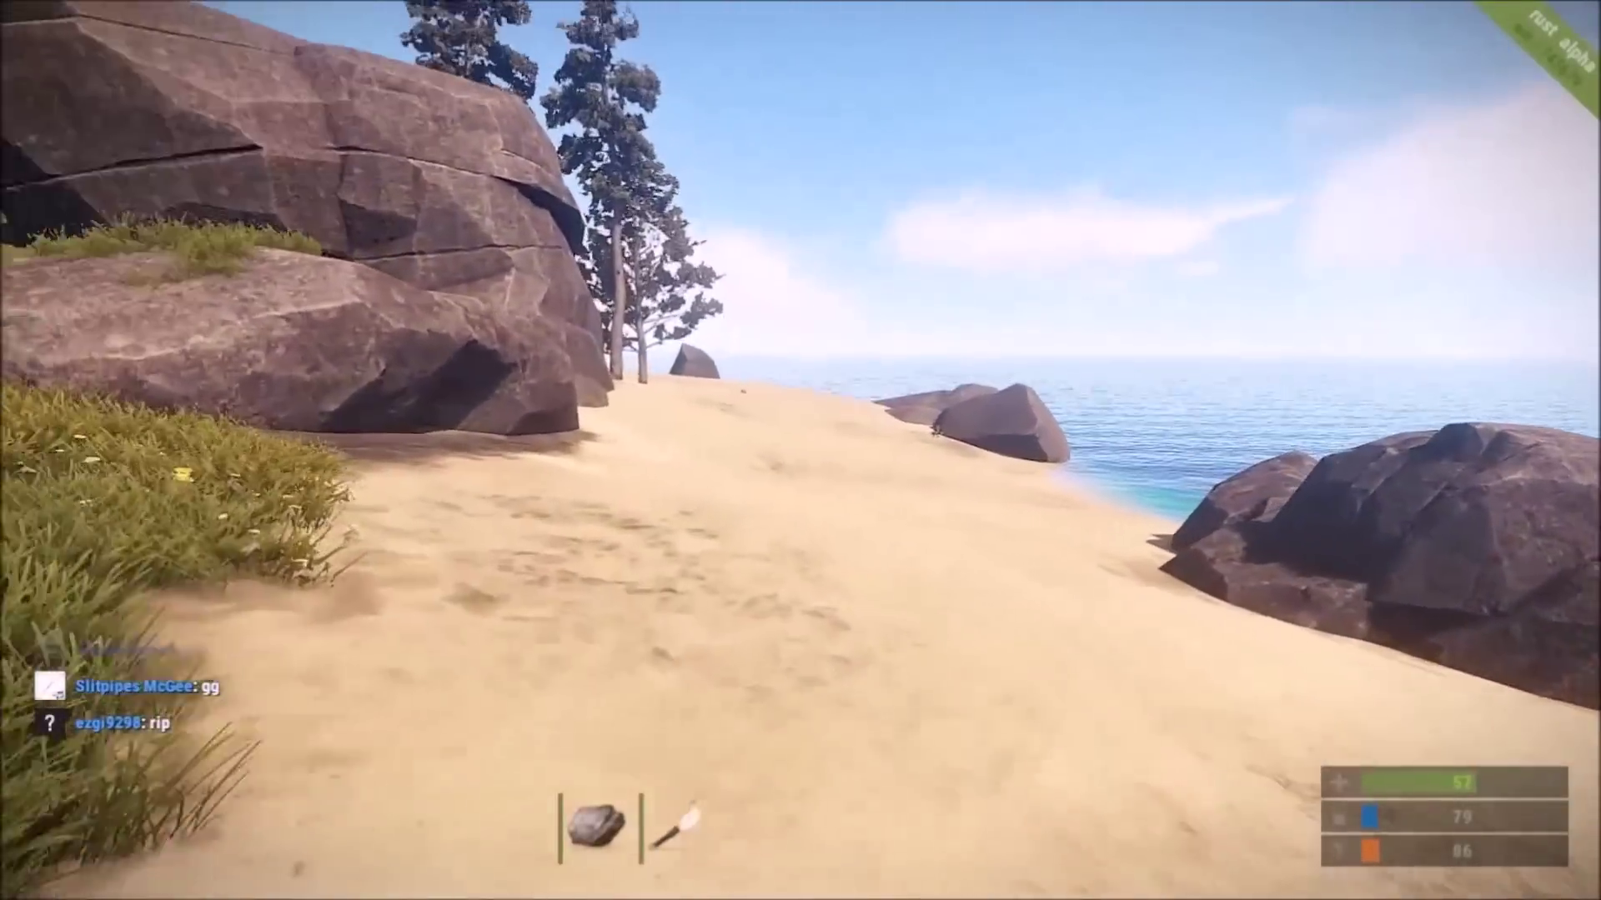
{"action": "key", "text": "w"}
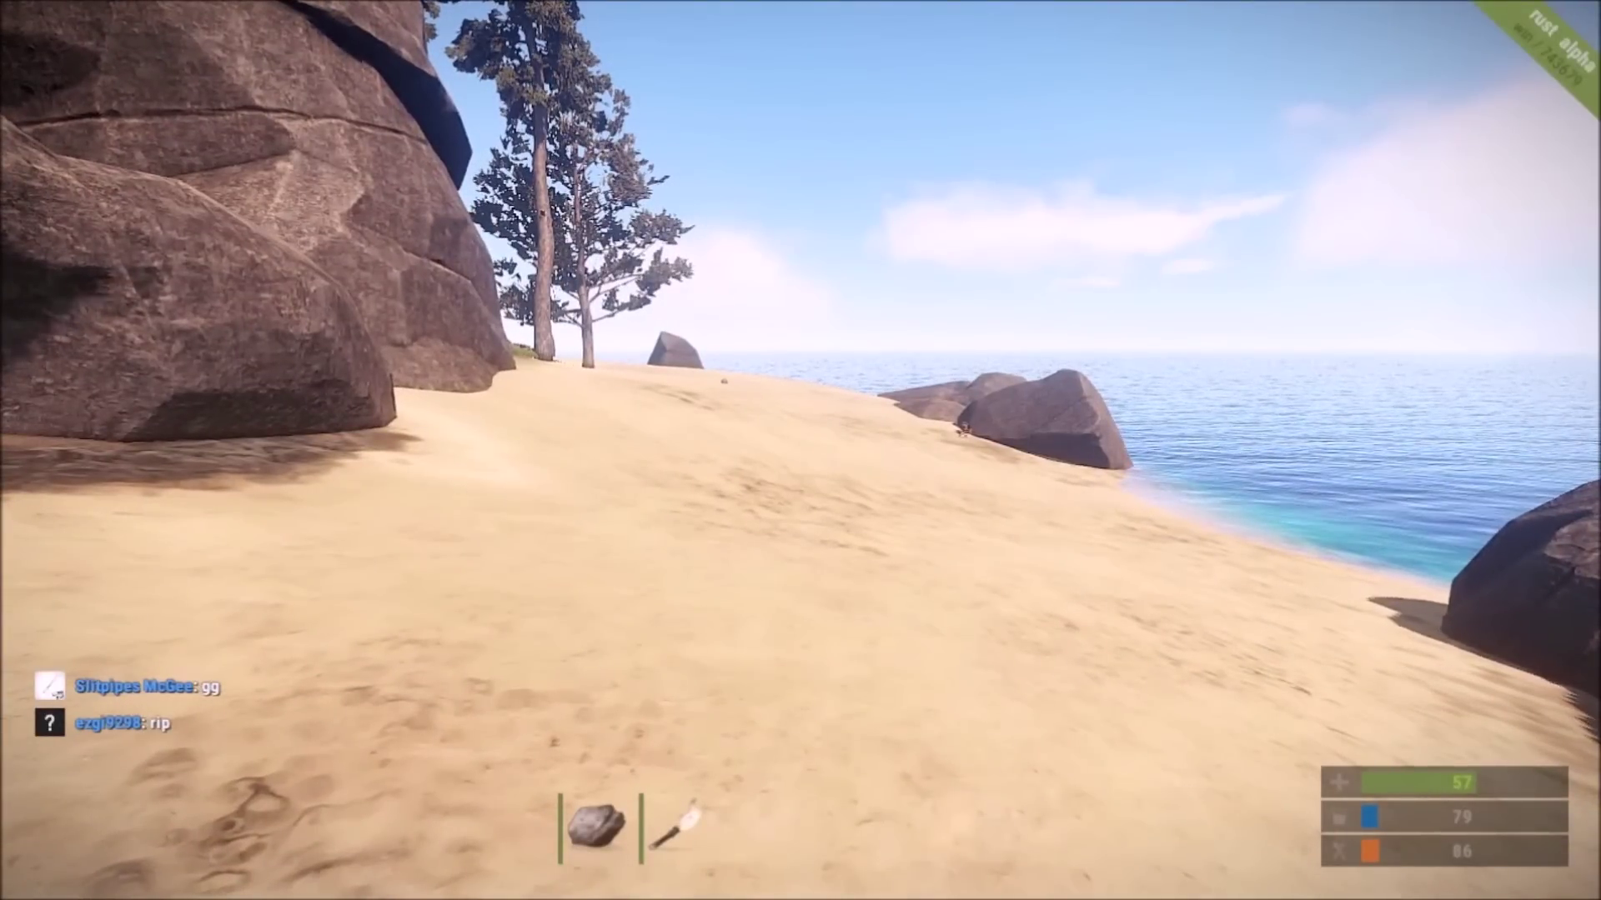
{"action": "key", "text": "Escape"}
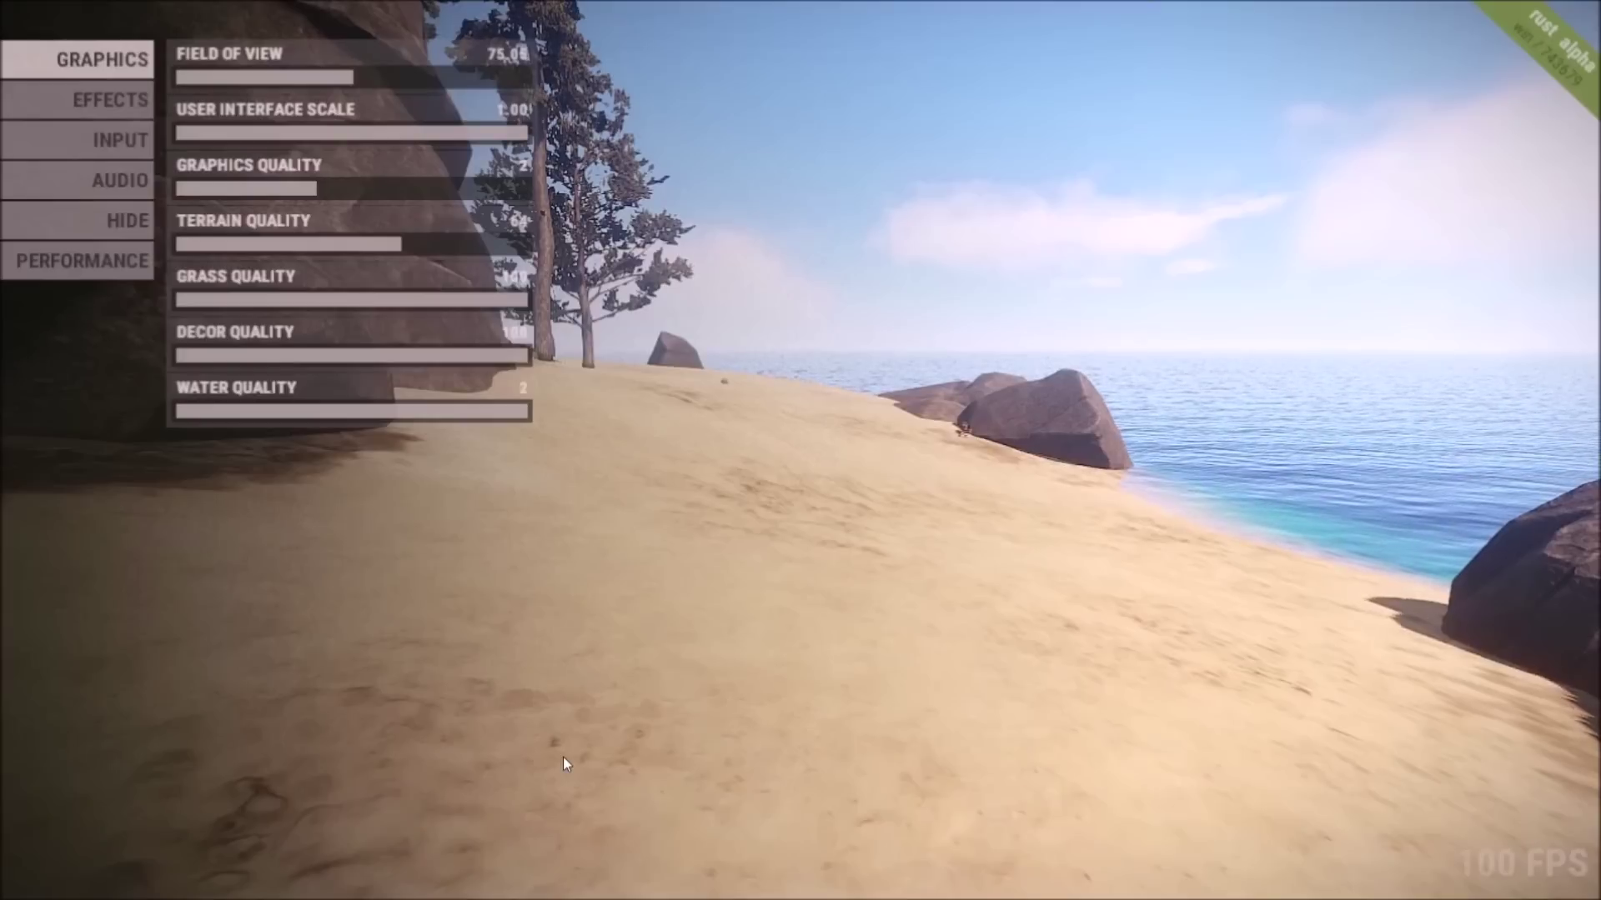
{"action": "key", "text": "w"}
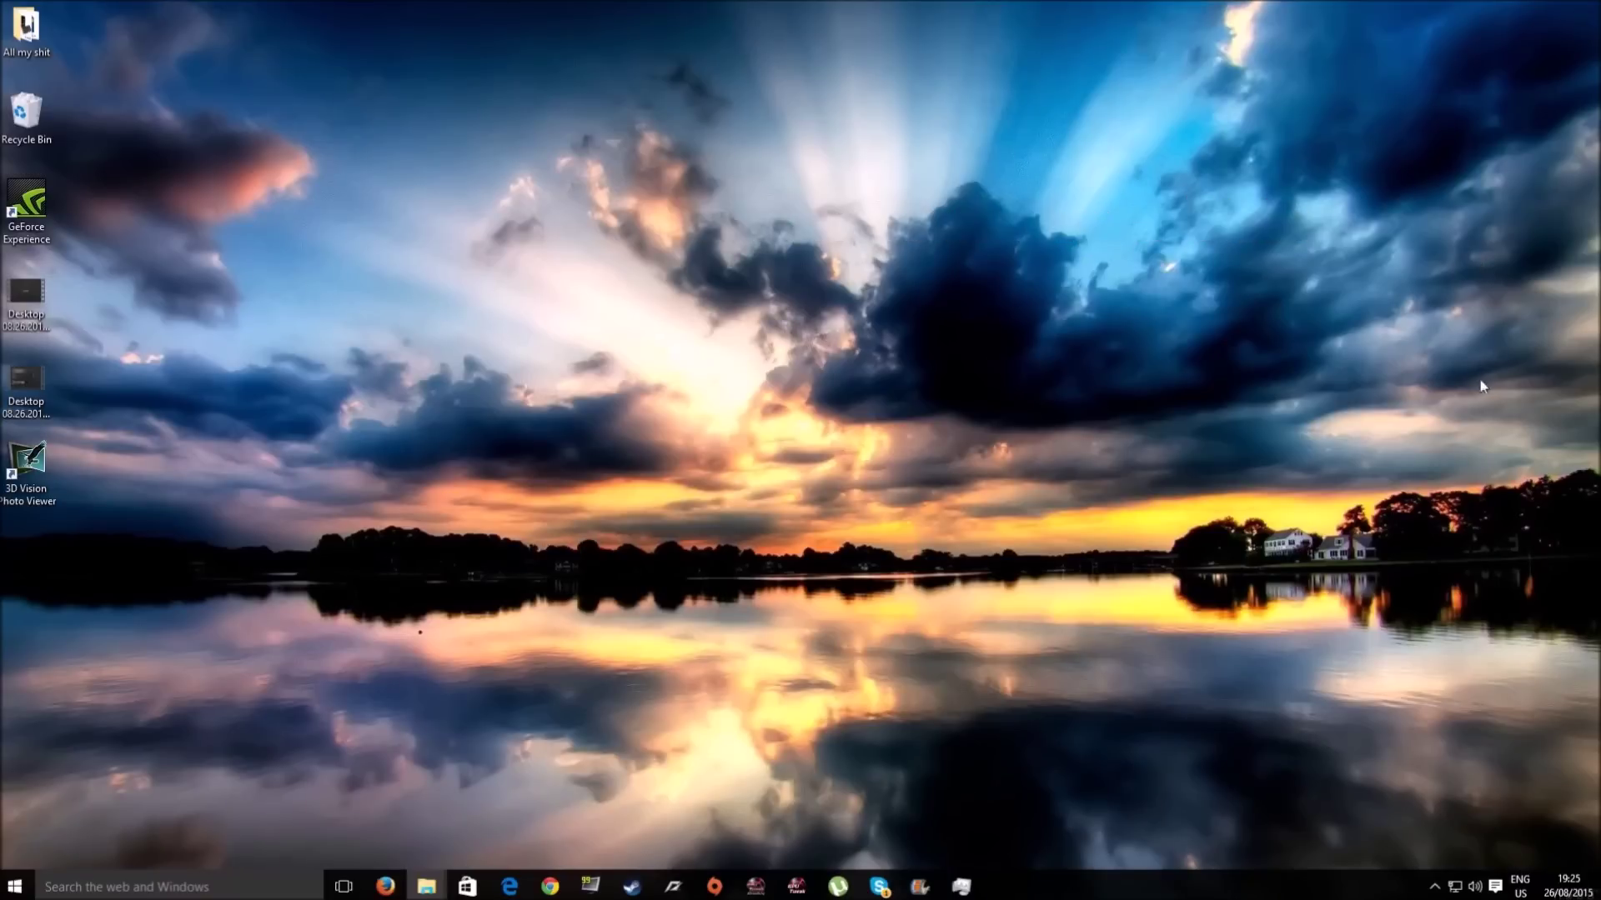
- Open GeForce Experience, center its window and check for graphics driver updates
{"action": "double_click", "coordinate": [42, 202]}
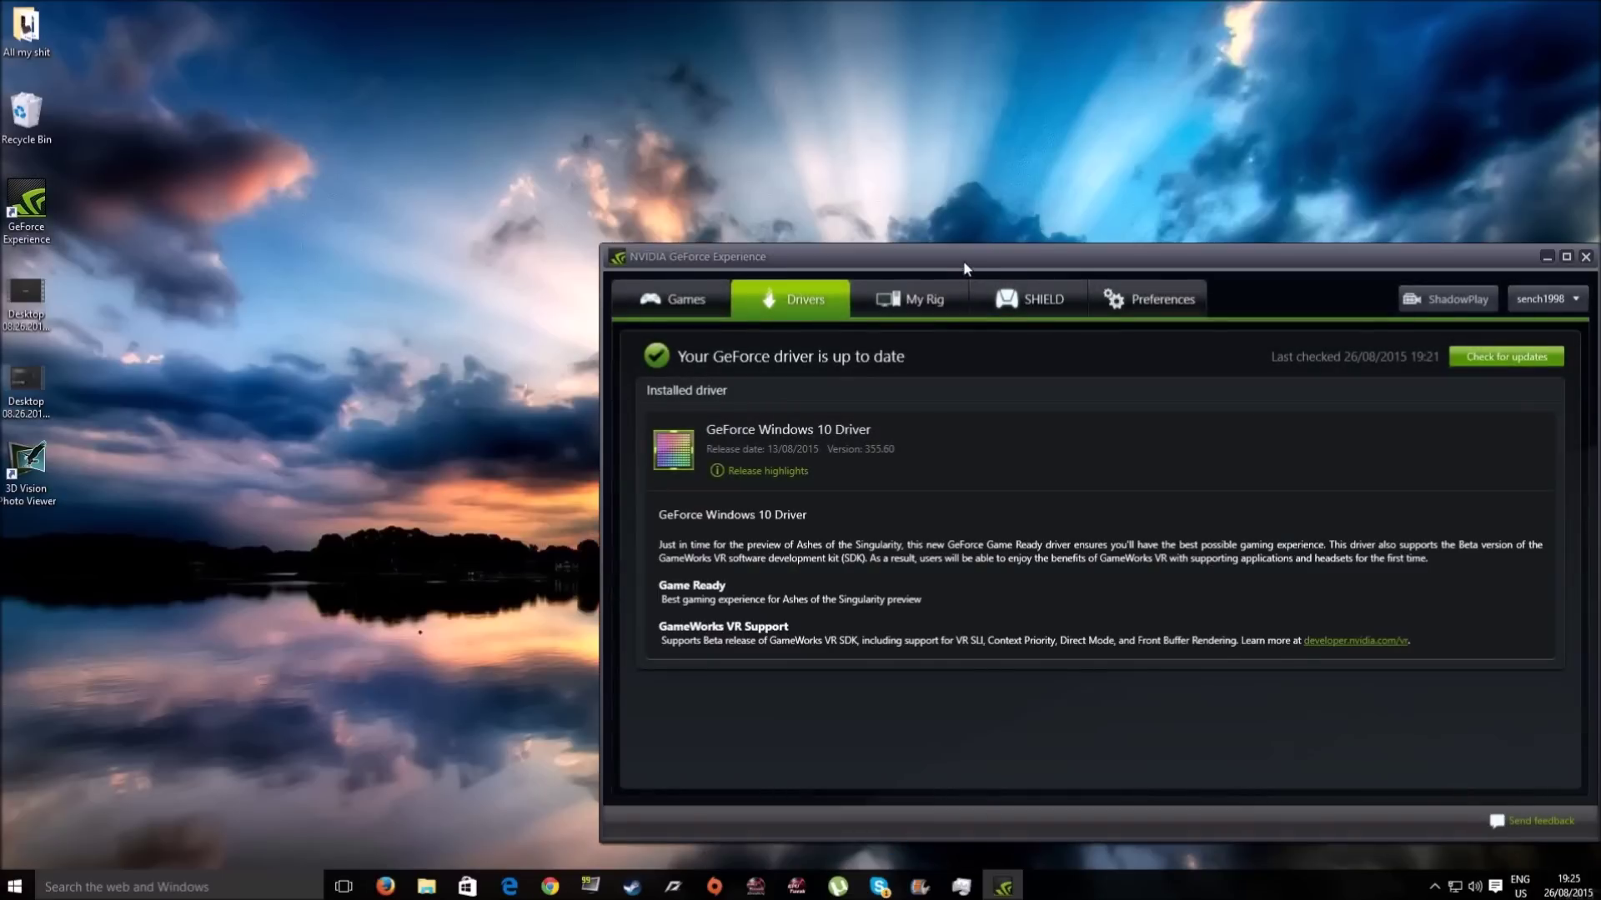
{"action": "left_click_drag", "start_coordinate": [963, 265], "coordinate": [771, 146]}
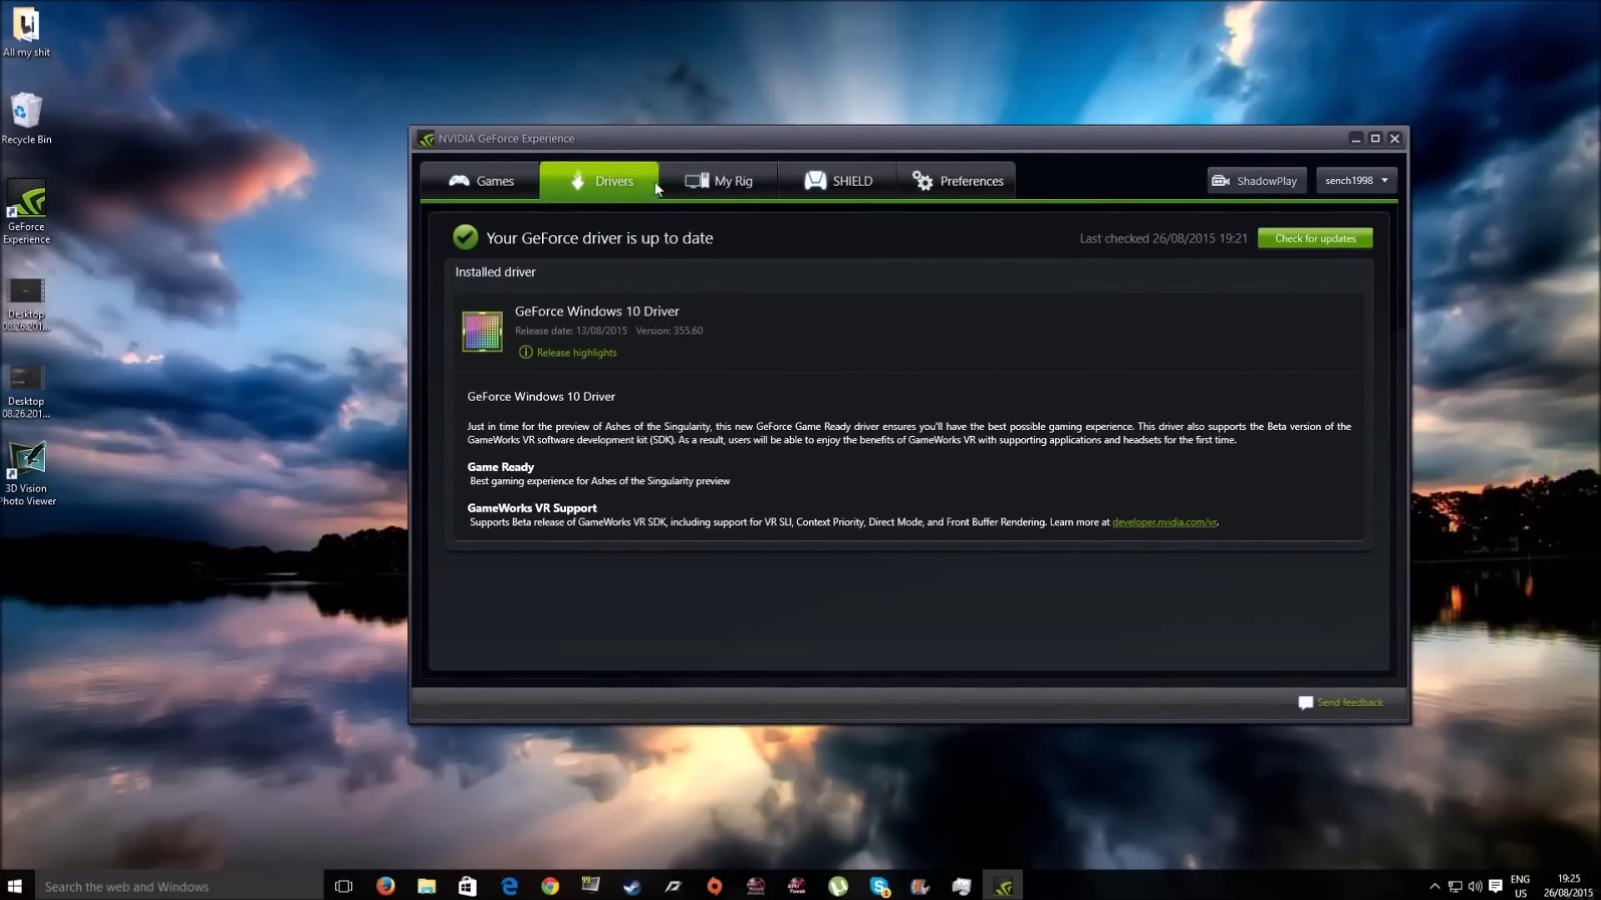
{"action": "left_click", "coordinate": [1318, 238]}
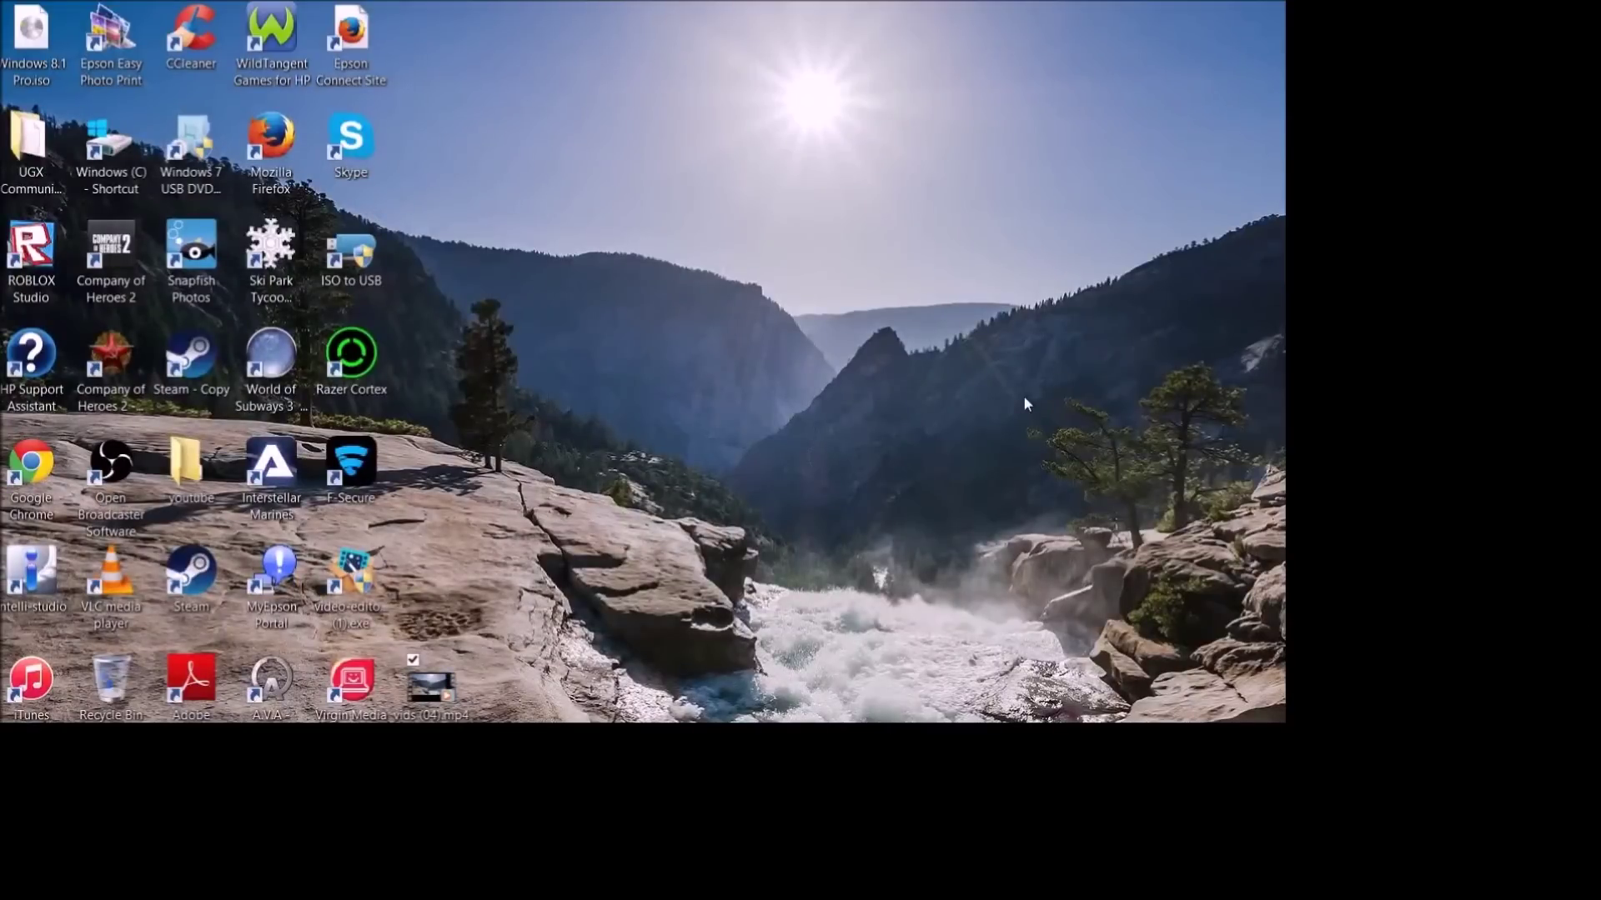
- Open AMD Catalyst Control Center from the desktop and reposition its window
{"action": "right_click", "coordinate": [767, 435]}
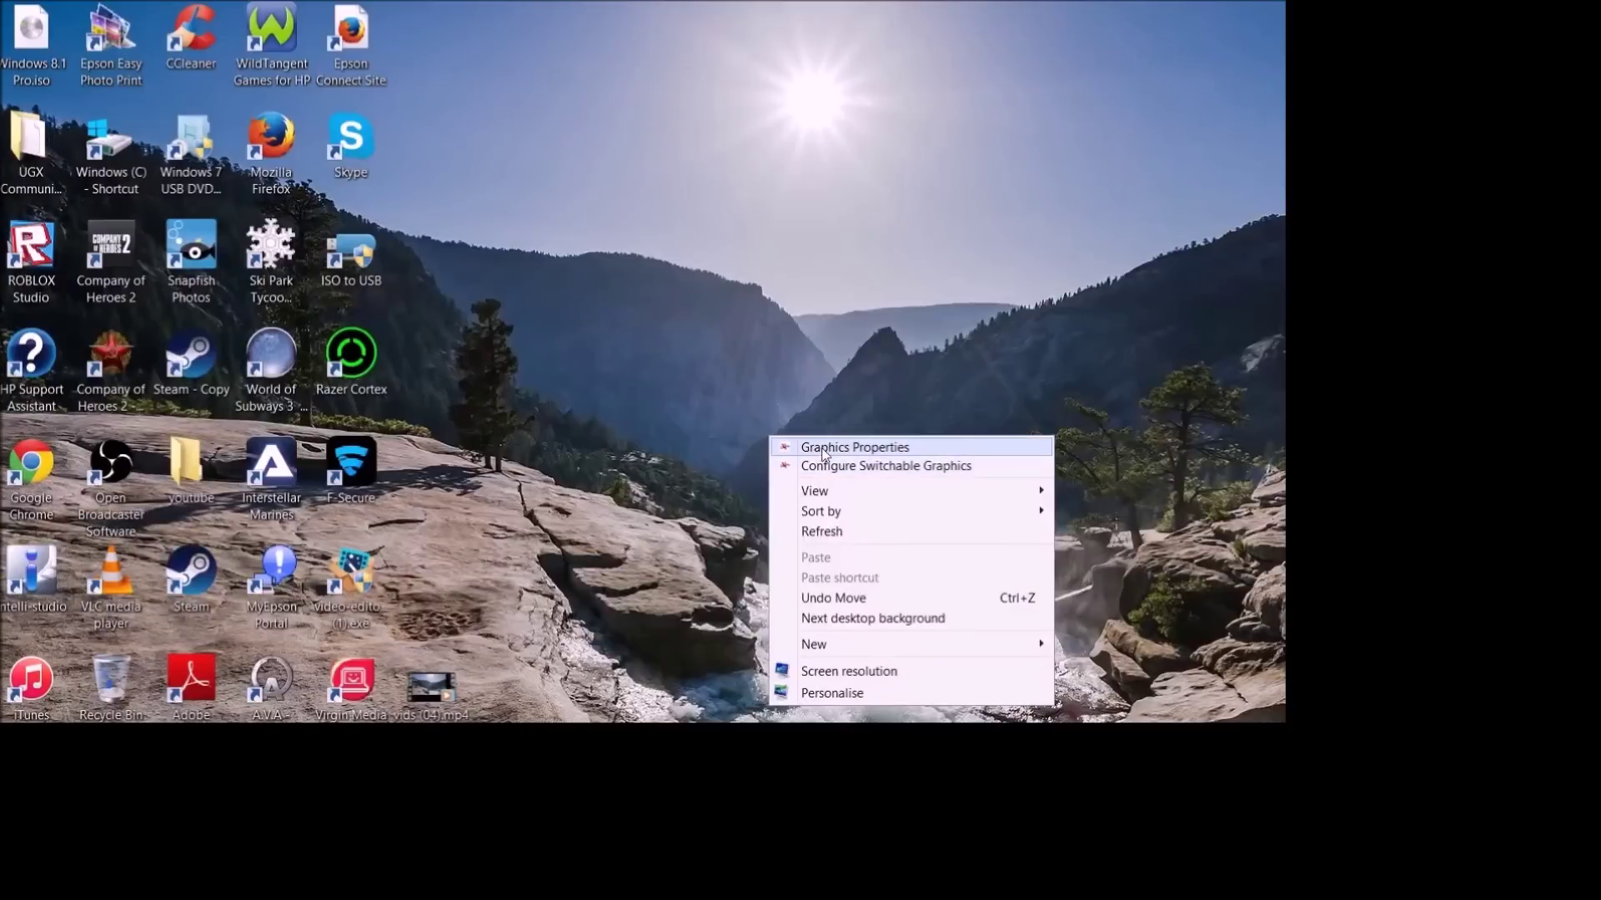
{"action": "left_click", "coordinate": [807, 465]}
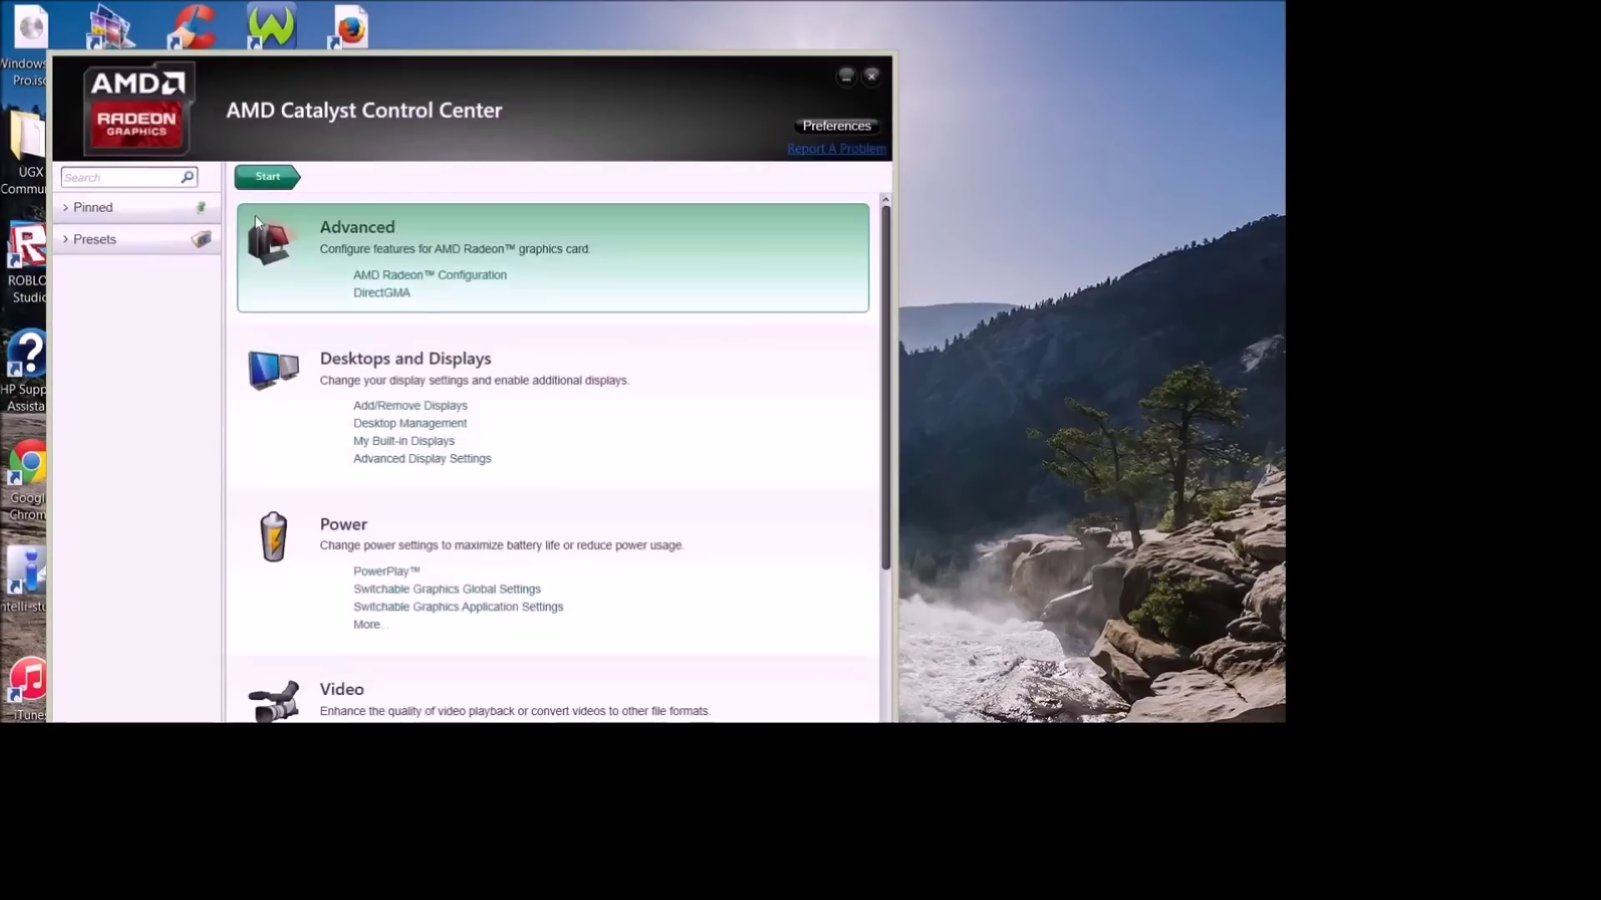
{"action": "scroll", "coordinate": [564, 354], "scroll_direction": "down", "scroll_amount": 3}
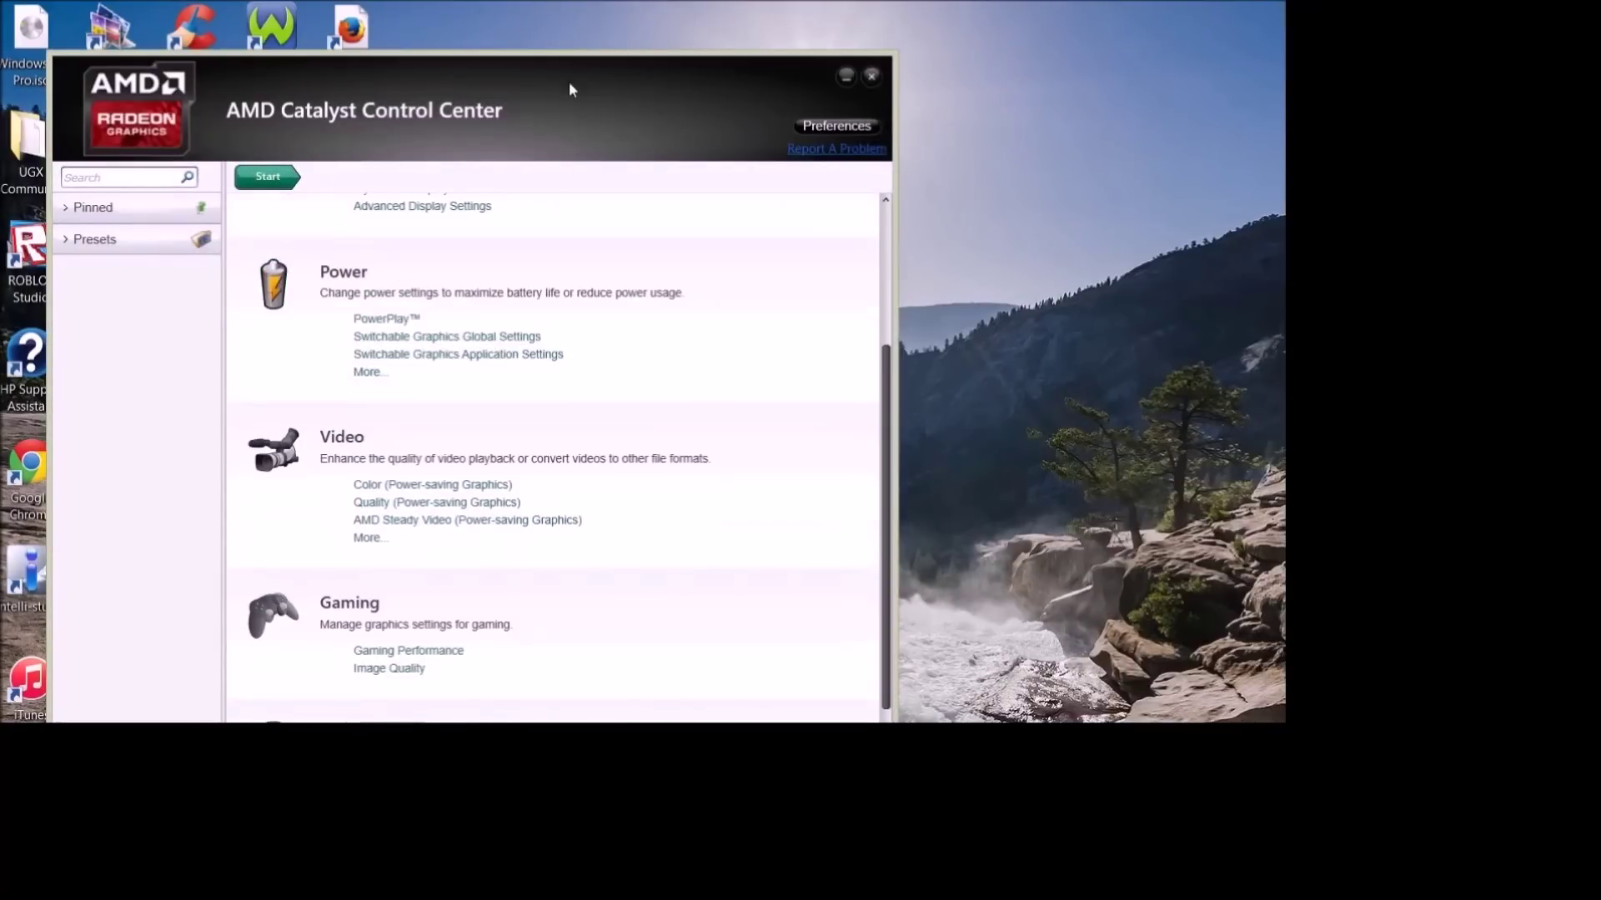
{"action": "left_click_drag", "start_coordinate": [569, 81], "coordinate": [689, 65]}
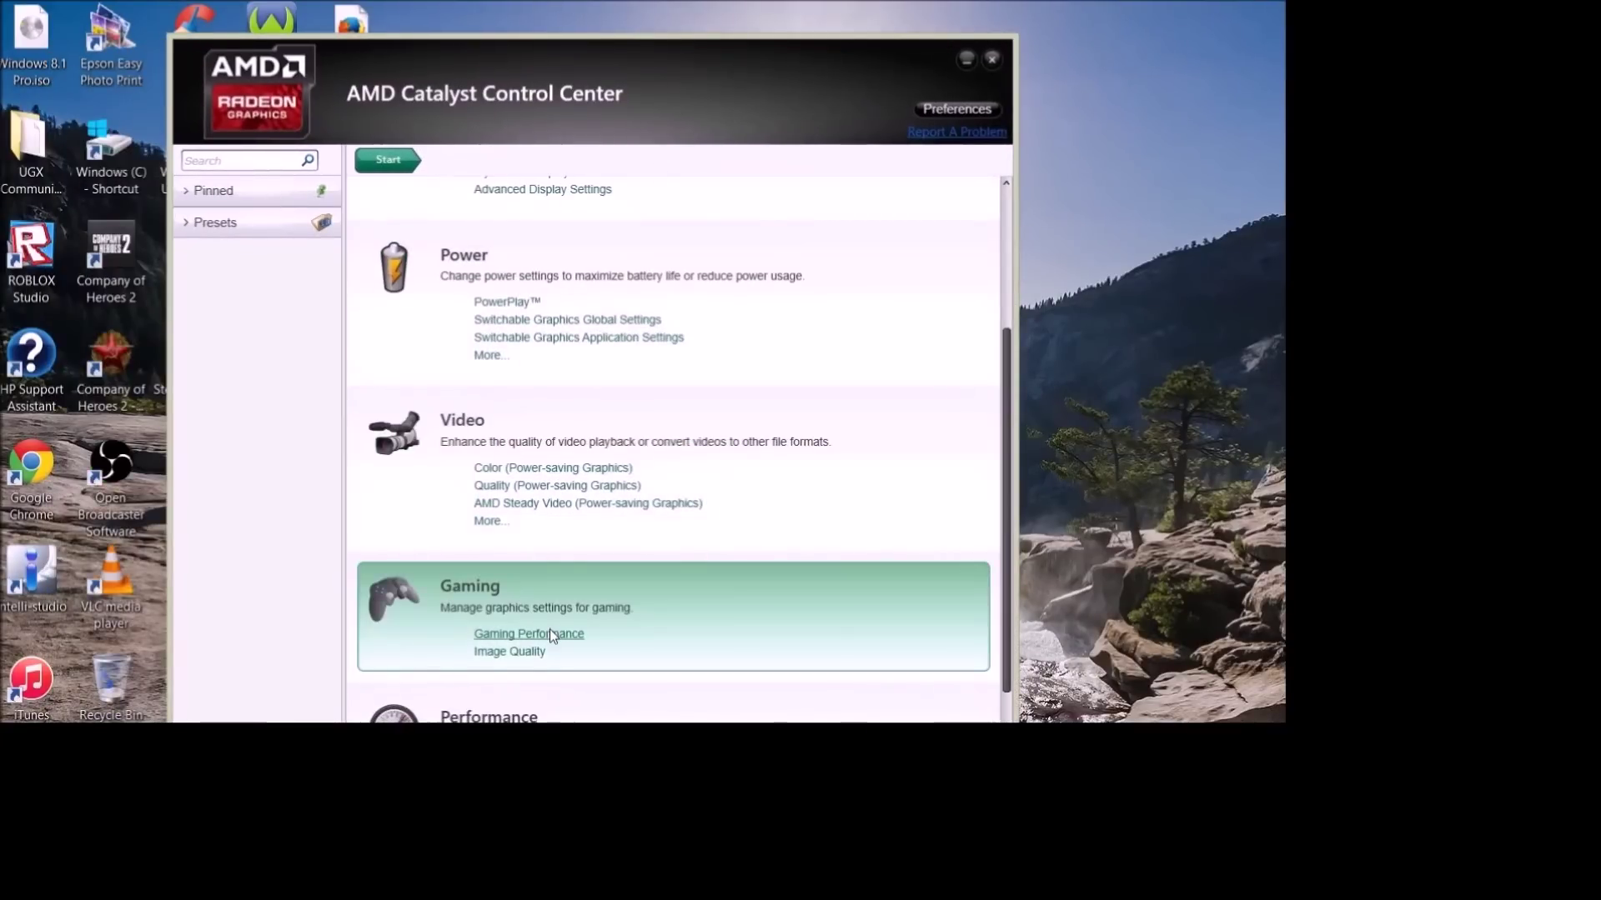
- In Gaming Performance, set the Standard 3D Settings for High-performance Graphics to Optimal Performance
{"action": "left_click", "coordinate": [550, 633]}
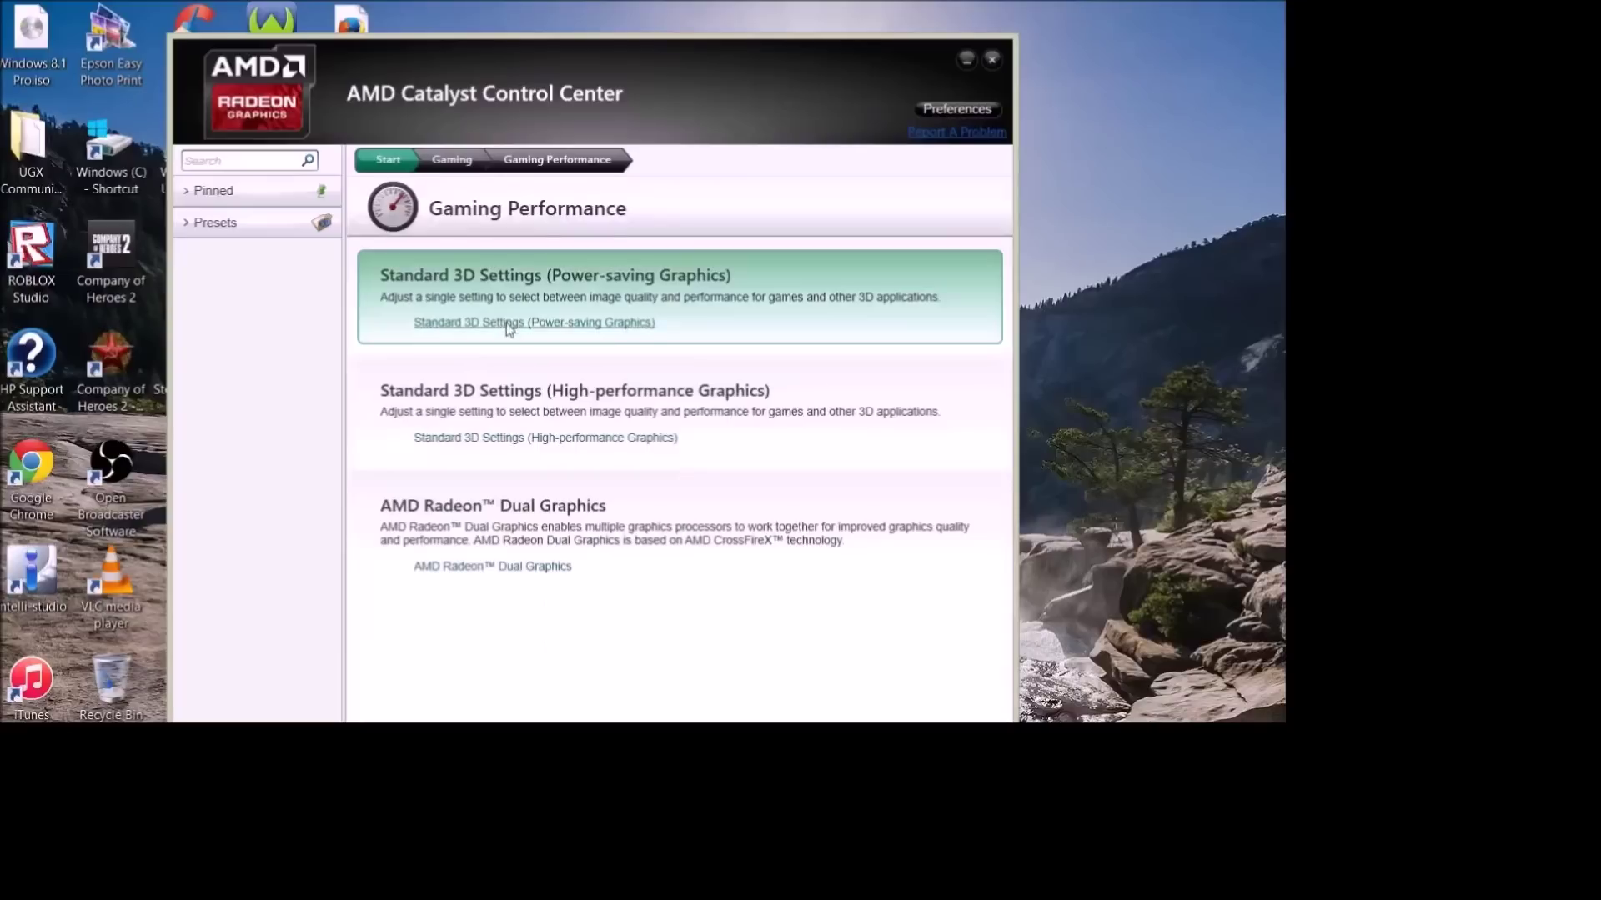
{"action": "left_click", "coordinate": [591, 442]}
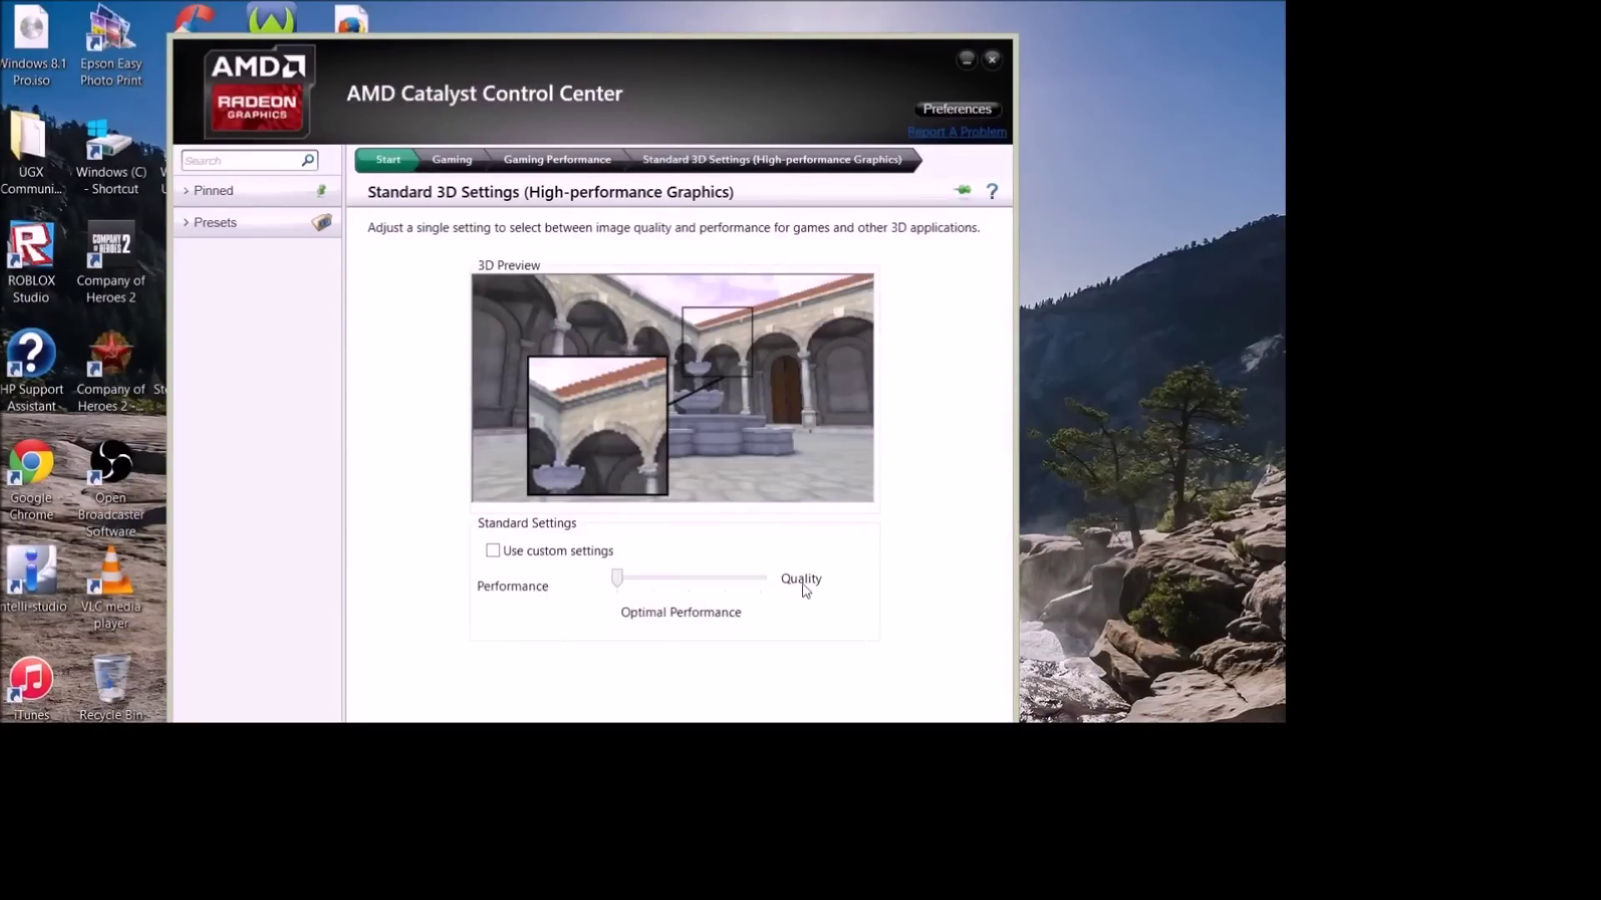
{"action": "left_click_drag", "start_coordinate": [619, 579], "coordinate": [593, 600]}
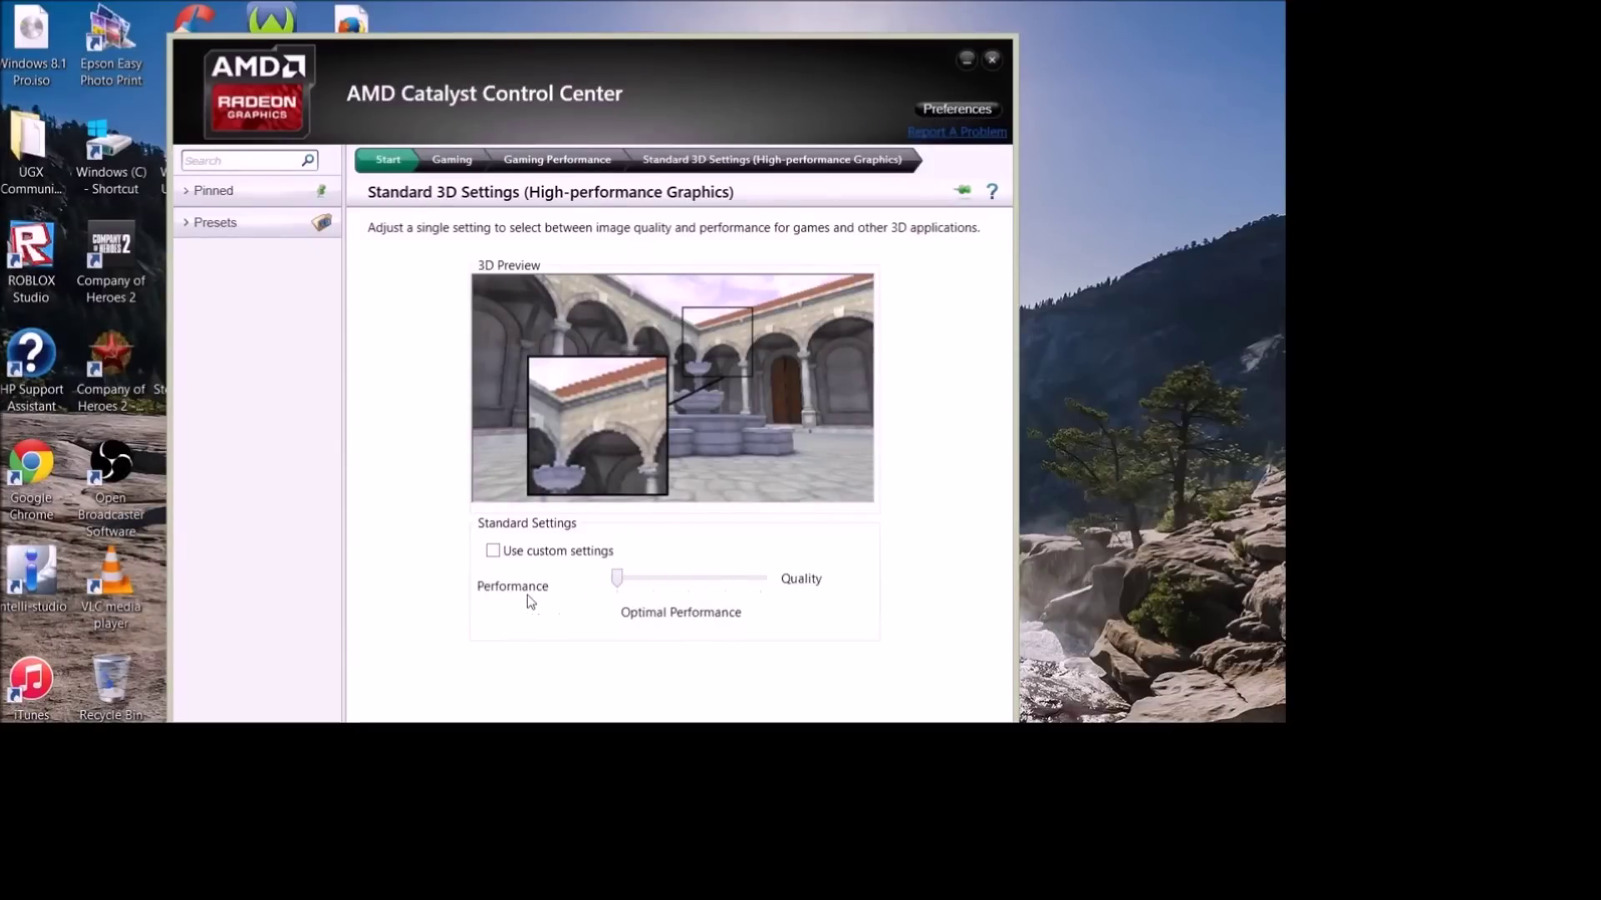
- Review the Standard 3D Settings for Power-saving Graphics and open the AMD Radeon Dual Graphics settings
{"action": "left_click", "coordinate": [477, 166]}
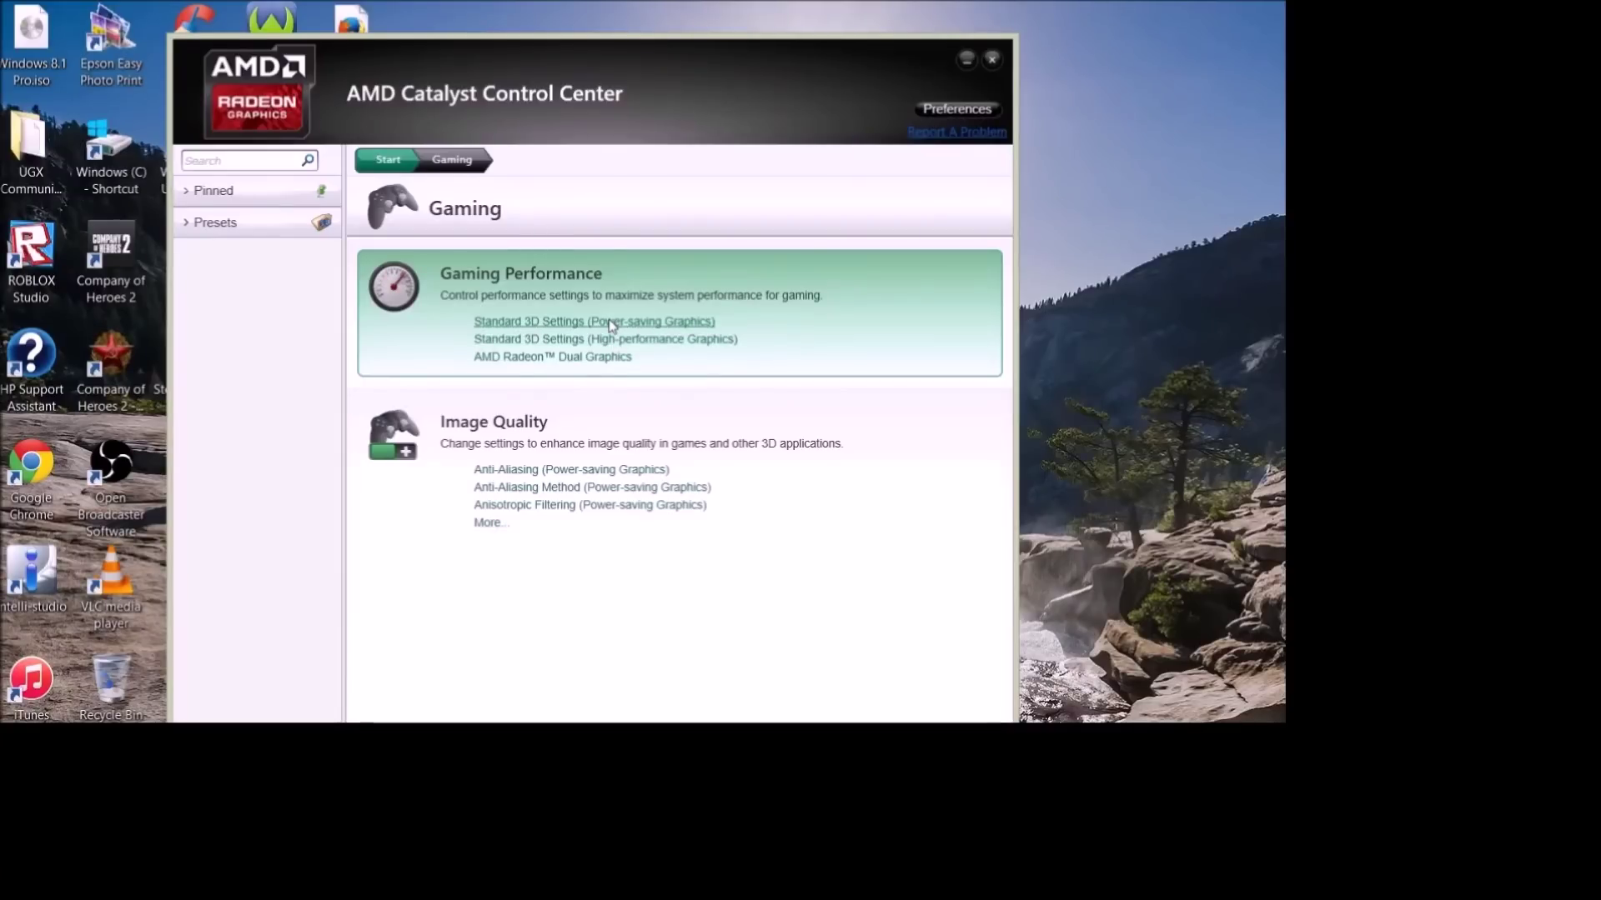
{"action": "left_click", "coordinate": [611, 322]}
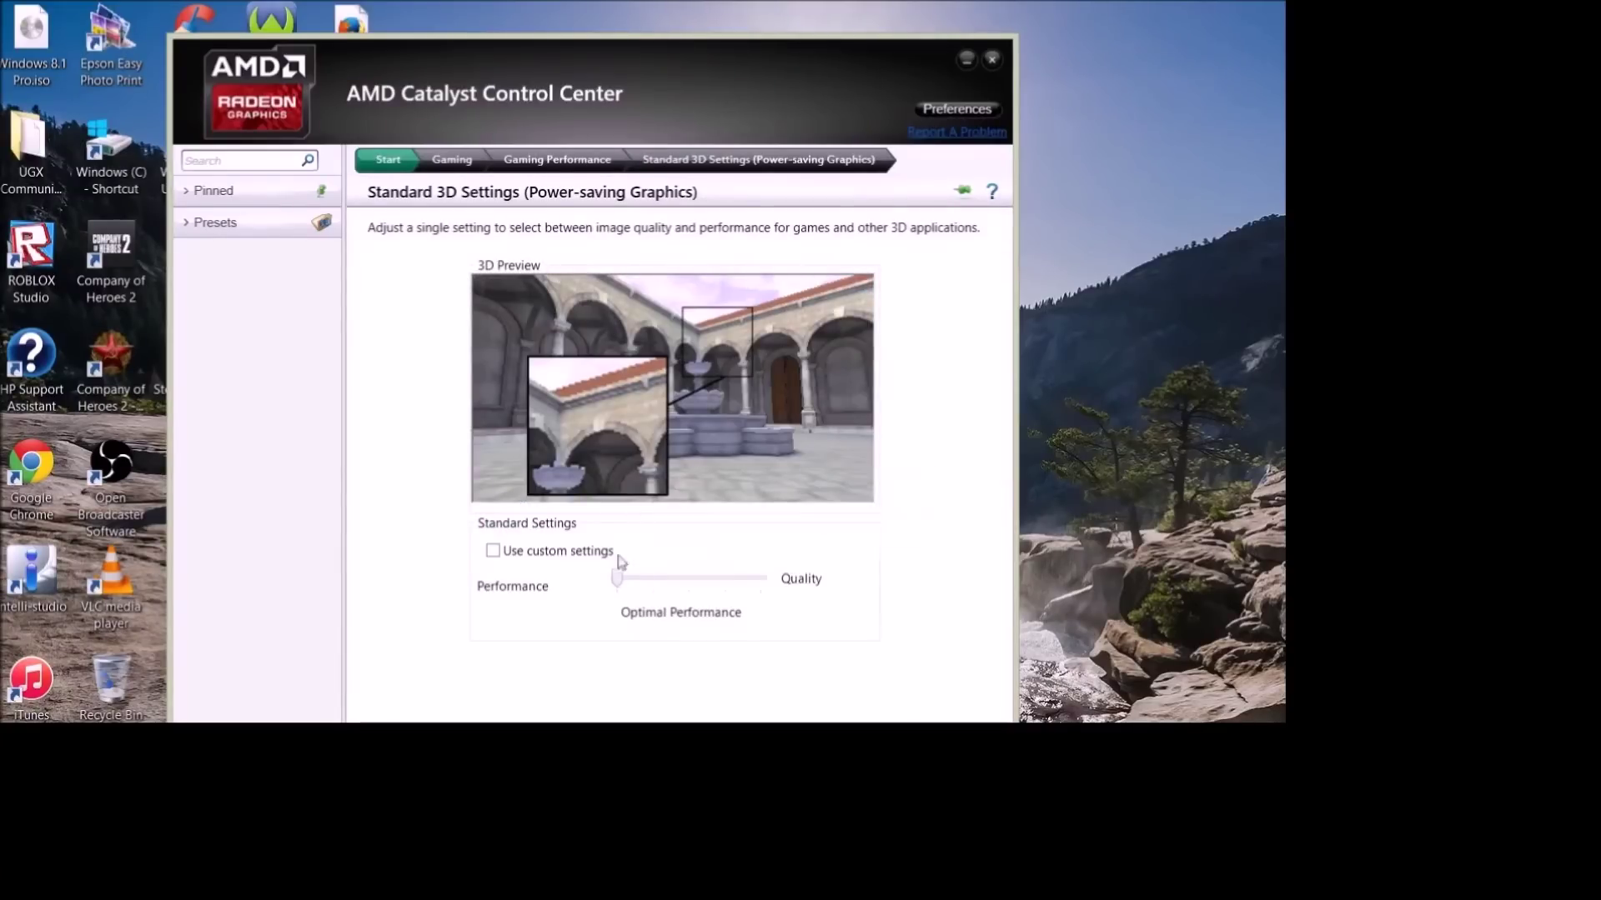
{"action": "left_click", "coordinate": [513, 161]}
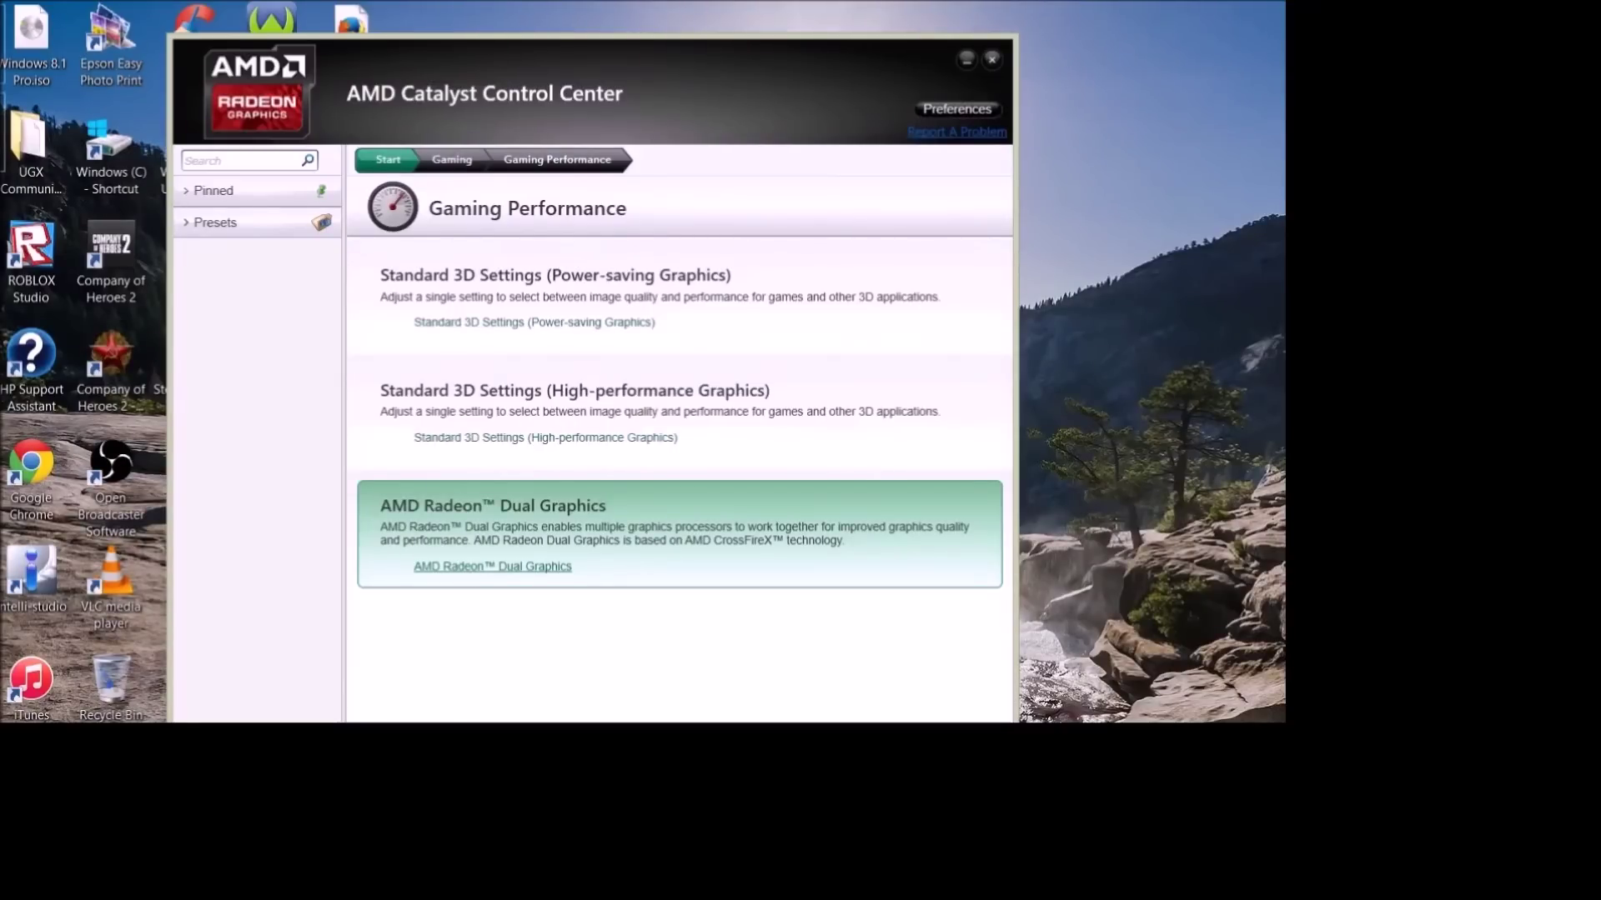
{"action": "left_click", "coordinate": [492, 566]}
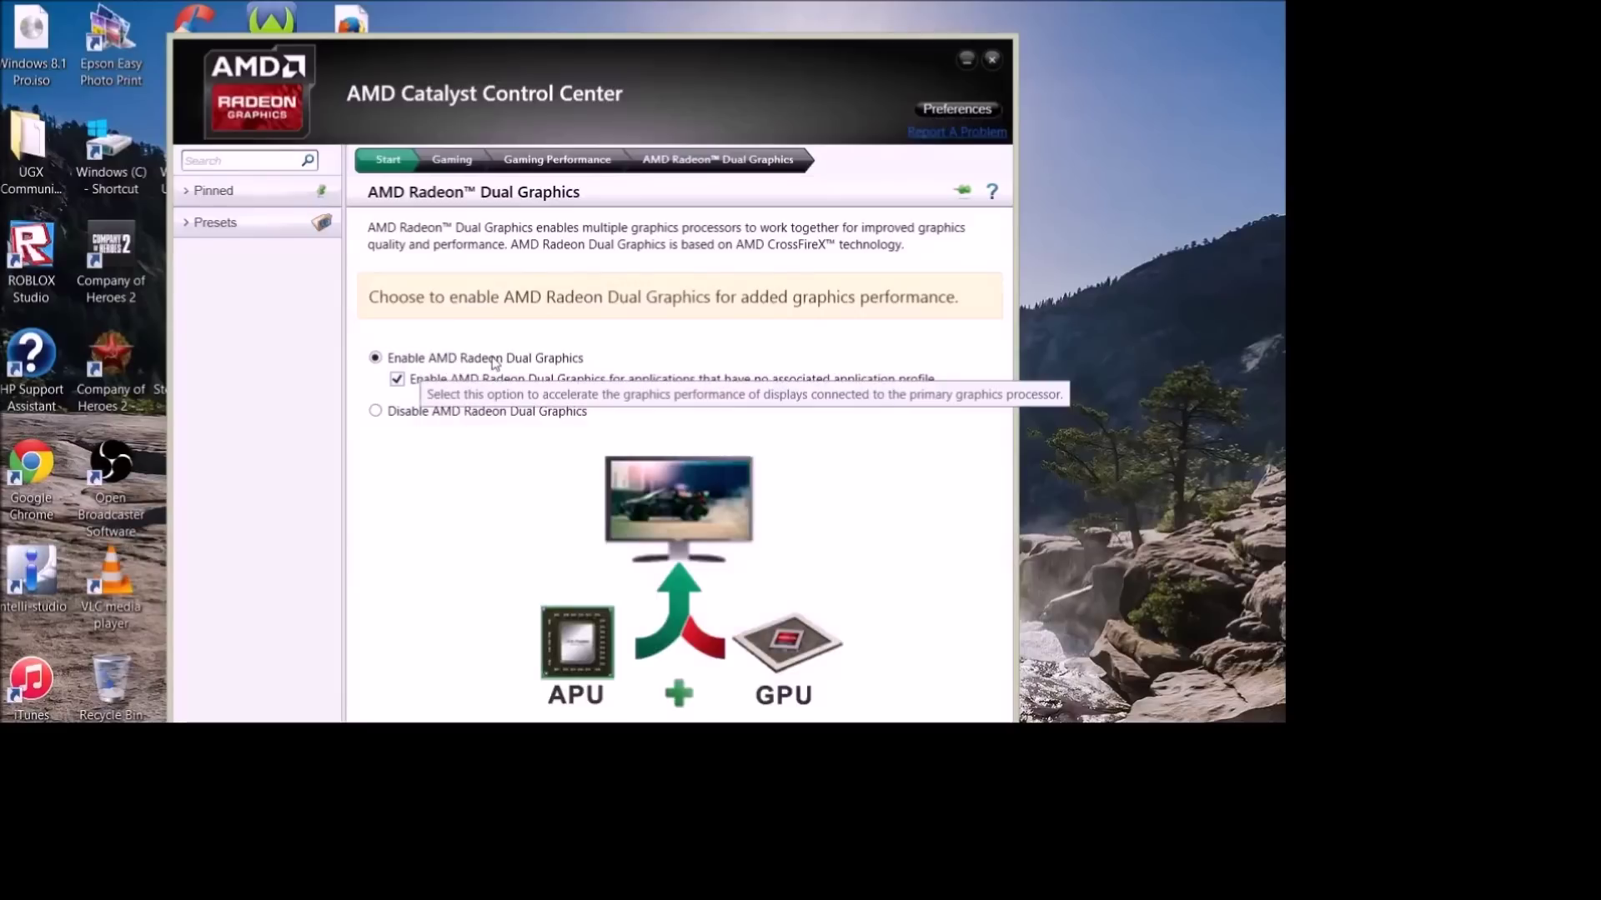